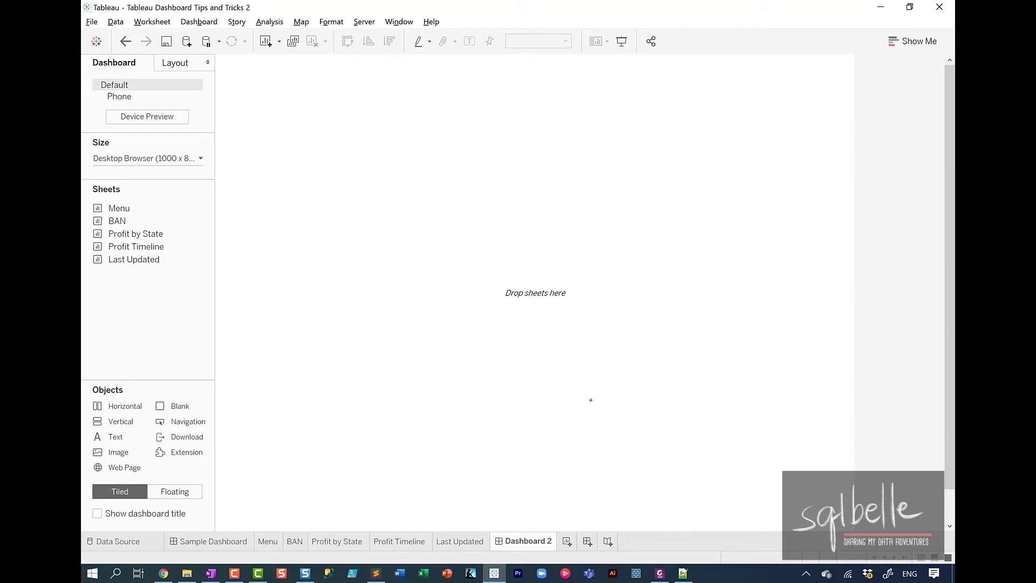
pyautogui.moveTo(594, 401)
pyautogui.mouseDown()
pyautogui.moveTo(588, 531)
pyautogui.moveTo(598, 518)
pyautogui.mouseUp()
pyautogui.moveTo(230, 227)
pyautogui.mouseDown()
pyautogui.moveTo(129, 165)
pyautogui.moveTo(123, 306)
pyautogui.moveTo(212, 176)
pyautogui.mouseUp()
pyautogui.moveTo(82, 388); pyautogui.dragTo(219, 386)
pyautogui.moveTo(82, 433); pyautogui.dragTo(236, 418)
pyautogui.moveTo(188, 354); pyautogui.dragTo(237, 416)
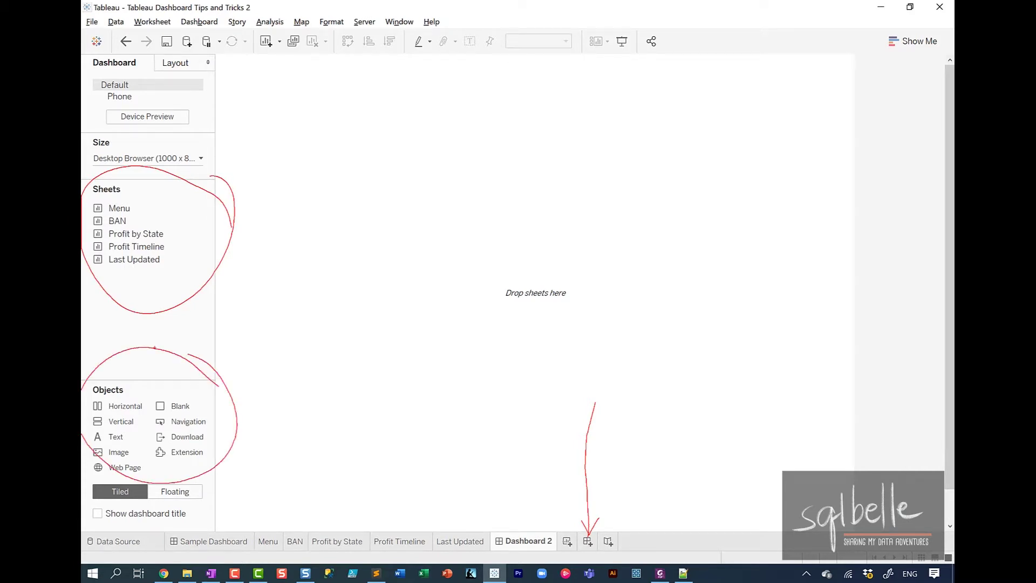
pyautogui.press('e')
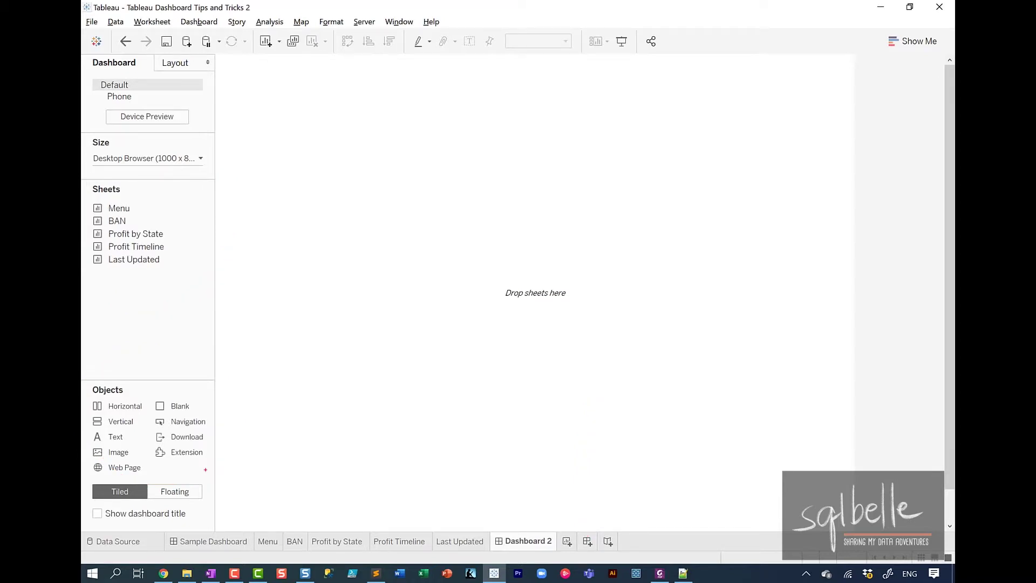
pyautogui.moveTo(209, 471)
pyautogui.mouseDown()
pyautogui.moveTo(83, 484)
pyautogui.moveTo(232, 497)
pyautogui.moveTo(204, 468)
pyautogui.moveTo(362, 329)
pyautogui.moveTo(350, 361)
pyautogui.mouseUp()
# Step: Add the Profit by State sheet to the empty dashboard as a tiled item and select its Profit legend container
pyautogui.moveTo(131, 260); pyautogui.dragTo(419, 233)
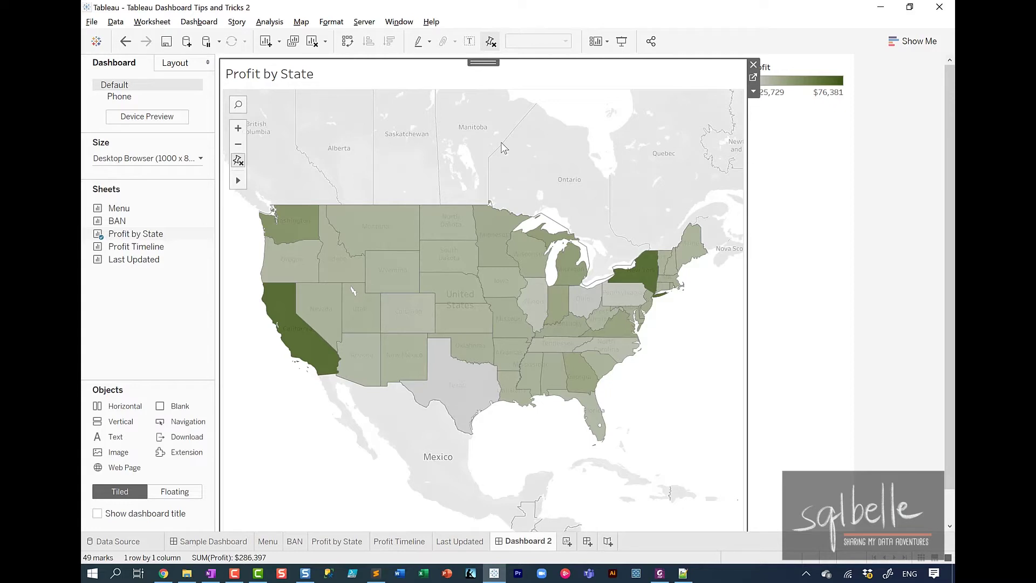
pyautogui.click(816, 158)
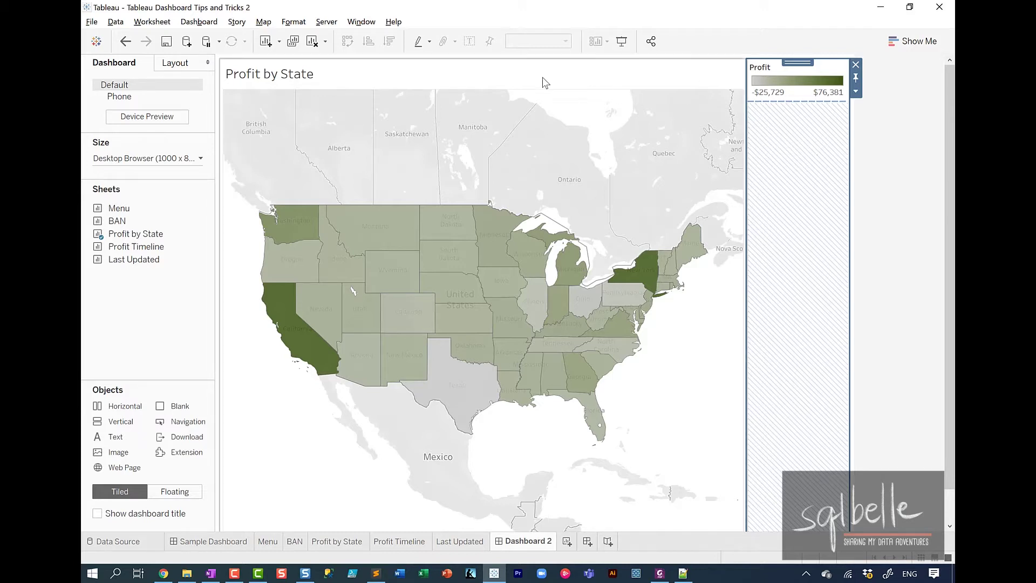
pyautogui.click(624, 101)
pyautogui.click(793, 160)
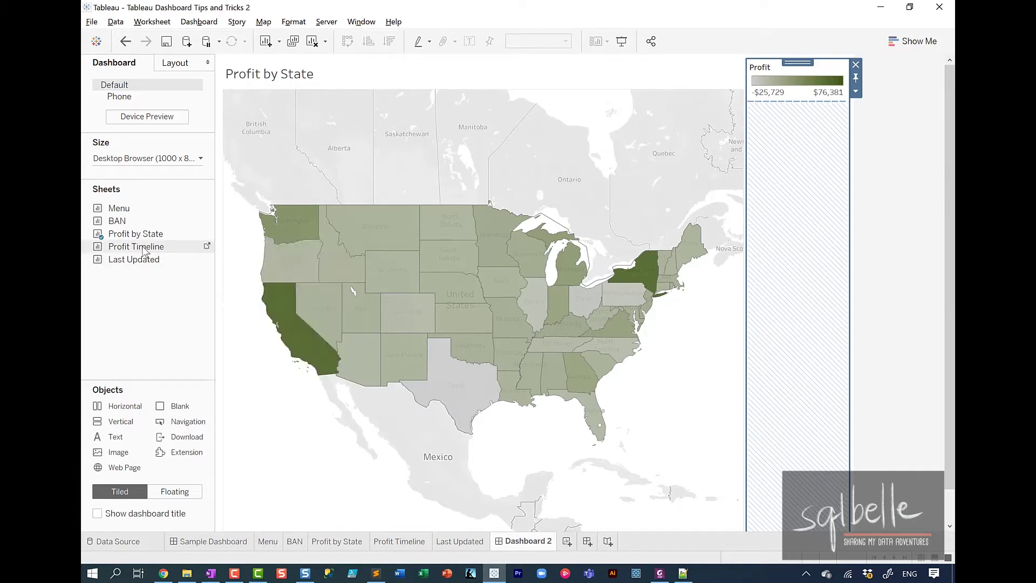
# Step: Add the Profit Timeline sheet as a tiled item filling the half of the dashboard between the map and the legends
pyautogui.moveTo(145, 251)
pyautogui.mouseDown()
pyautogui.moveTo(341, 281)
pyautogui.moveTo(454, 322)
pyautogui.moveTo(560, 292)
pyautogui.mouseUp()
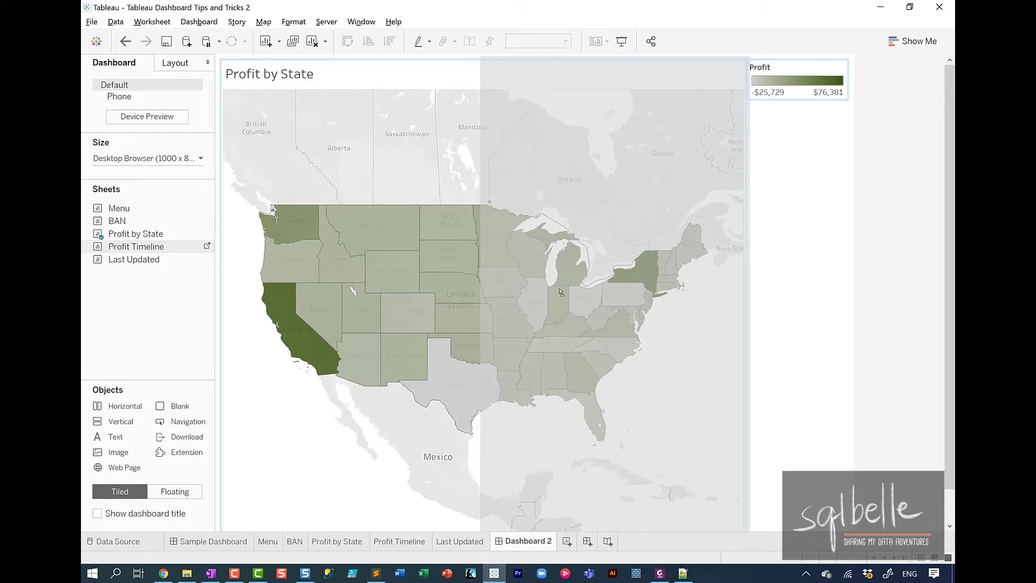
pyautogui.moveTo(559, 291); pyautogui.dragTo(558, 289)
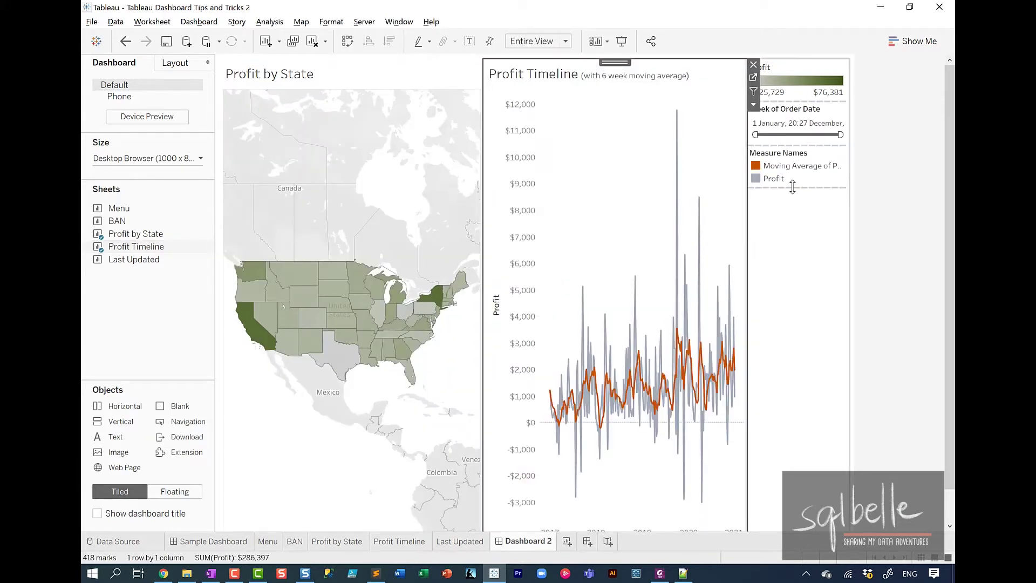
pyautogui.click(793, 186)
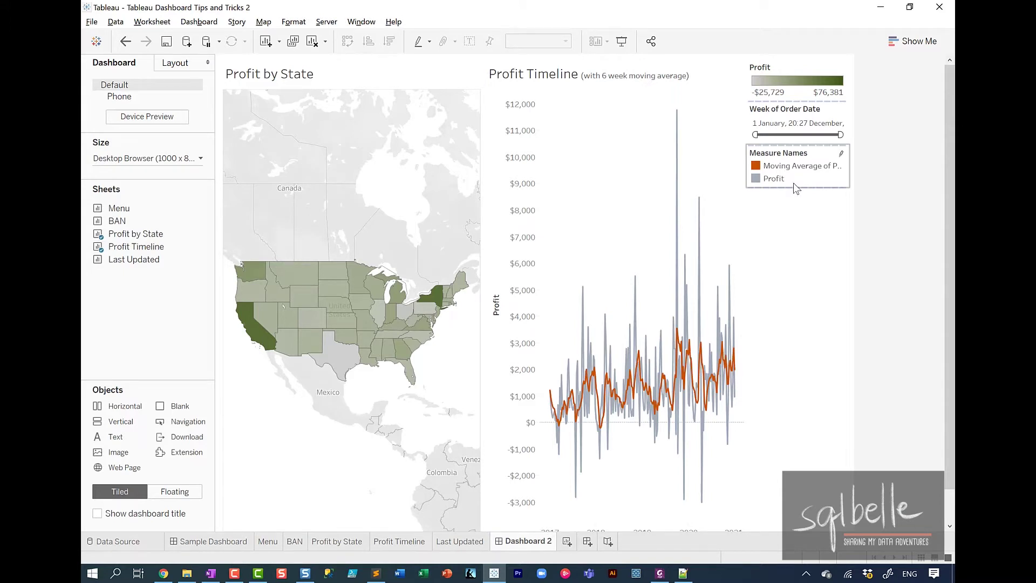
pyautogui.moveTo(221, 68)
pyautogui.mouseDown()
pyautogui.moveTo(238, 415)
pyautogui.moveTo(476, 538)
pyautogui.mouseUp()
pyautogui.moveTo(482, 71)
pyautogui.mouseDown()
pyautogui.moveTo(515, 410)
pyautogui.moveTo(685, 540)
pyautogui.moveTo(754, 529)
pyautogui.mouseUp()
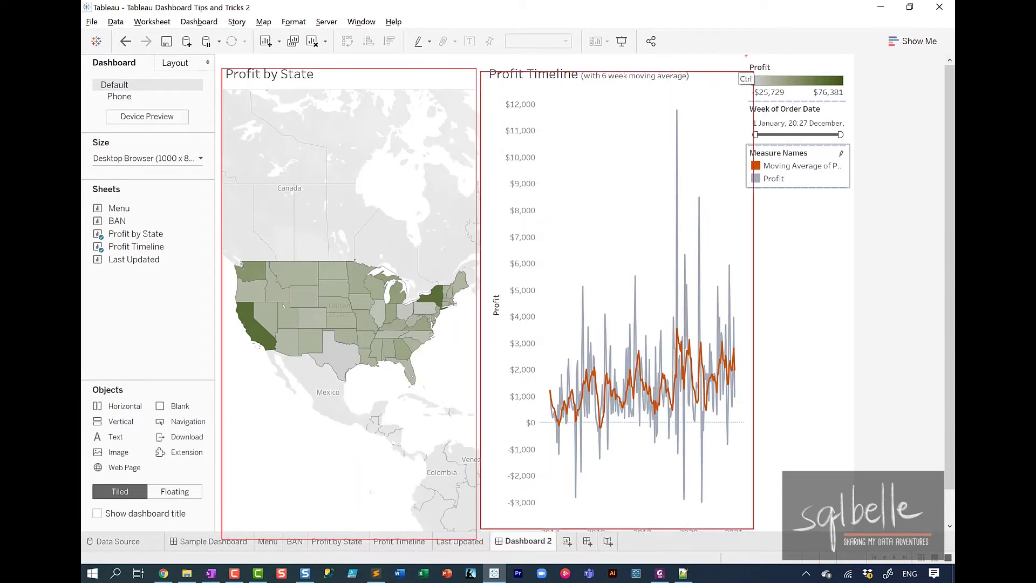
pyautogui.moveTo(740, 54)
pyautogui.mouseDown()
pyautogui.moveTo(742, 130)
pyautogui.moveTo(814, 192)
pyautogui.moveTo(853, 190)
pyautogui.mouseUp()
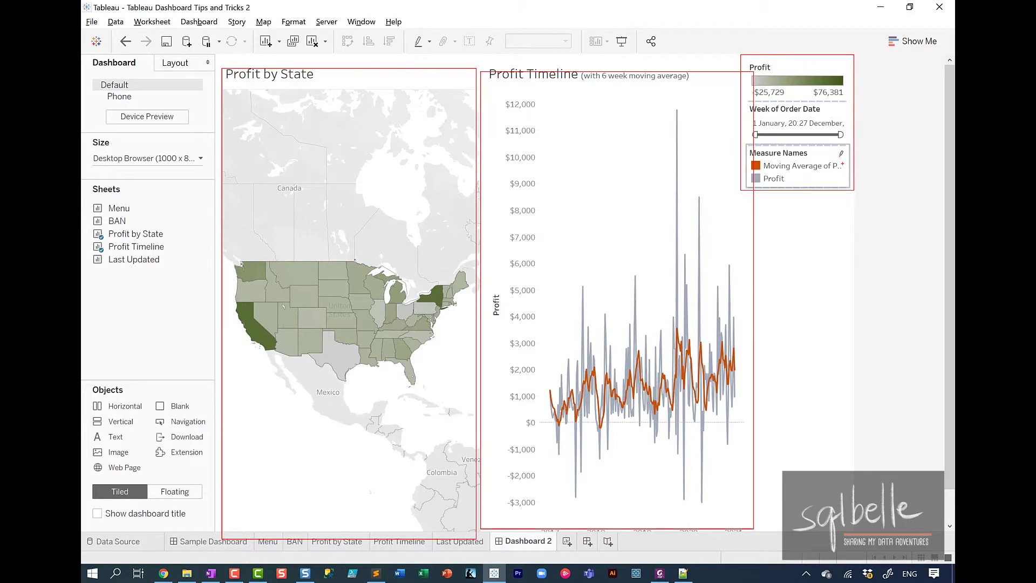
pyautogui.moveTo(739, 47)
pyautogui.mouseDown()
pyautogui.moveTo(740, 304)
pyautogui.moveTo(772, 520)
pyautogui.moveTo(861, 530)
pyautogui.mouseUp()
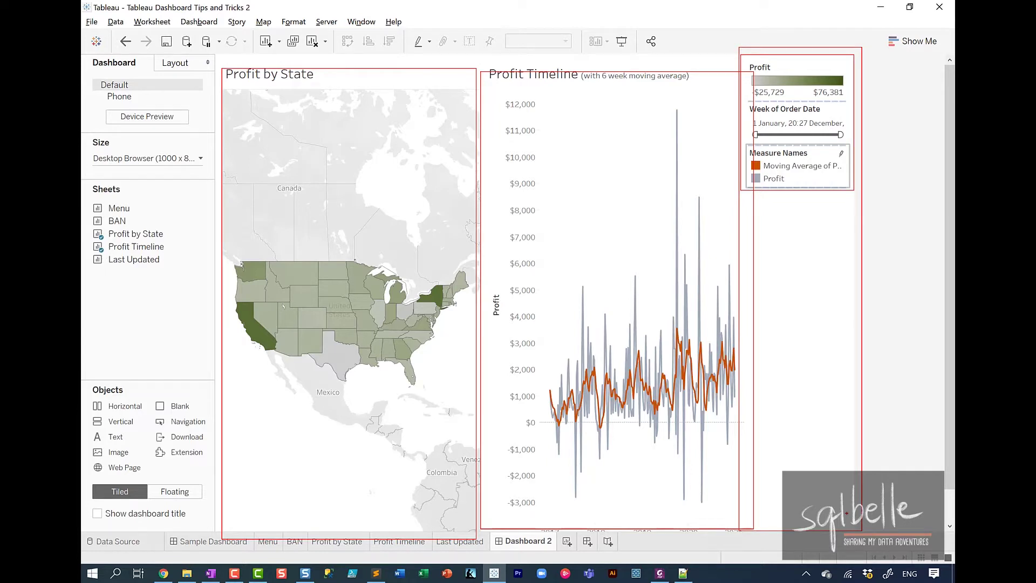
pyautogui.press('Escape')
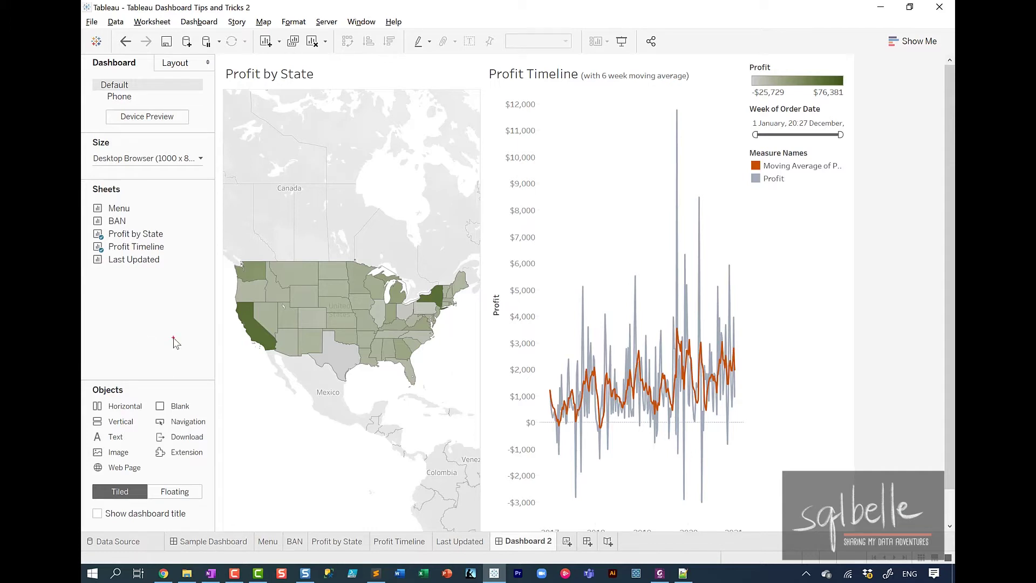
pyautogui.moveTo(289, 429)
pyautogui.mouseDown()
pyautogui.moveTo(216, 452)
pyautogui.moveTo(175, 485)
pyautogui.moveTo(193, 481)
pyautogui.mouseUp()
pyautogui.press('Escape')
# Step: Place the Menu sheet as a floating item overlapping the map and the timeline, and remove it from the dashboard
pyautogui.click(186, 492)
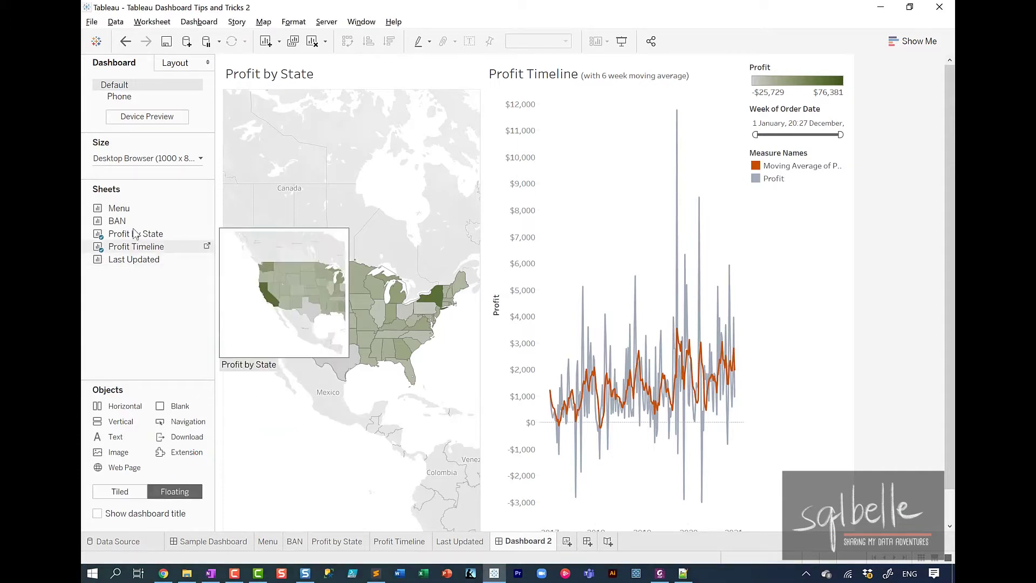
pyautogui.moveTo(119, 208); pyautogui.dragTo(454, 162)
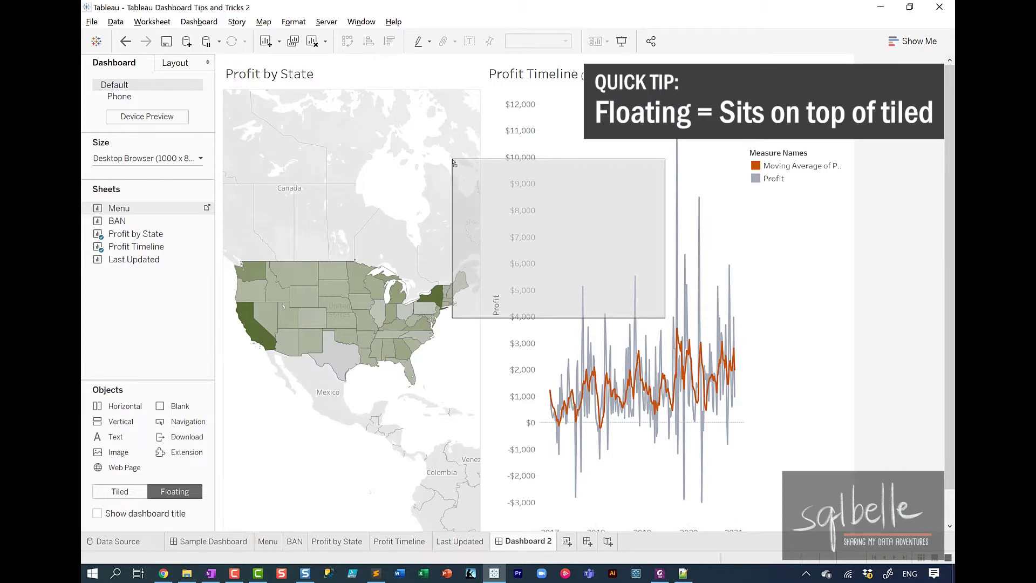
pyautogui.moveTo(454, 162)
pyautogui.mouseDown()
pyautogui.moveTo(286, 157)
pyautogui.moveTo(444, 155)
pyautogui.mouseUp()
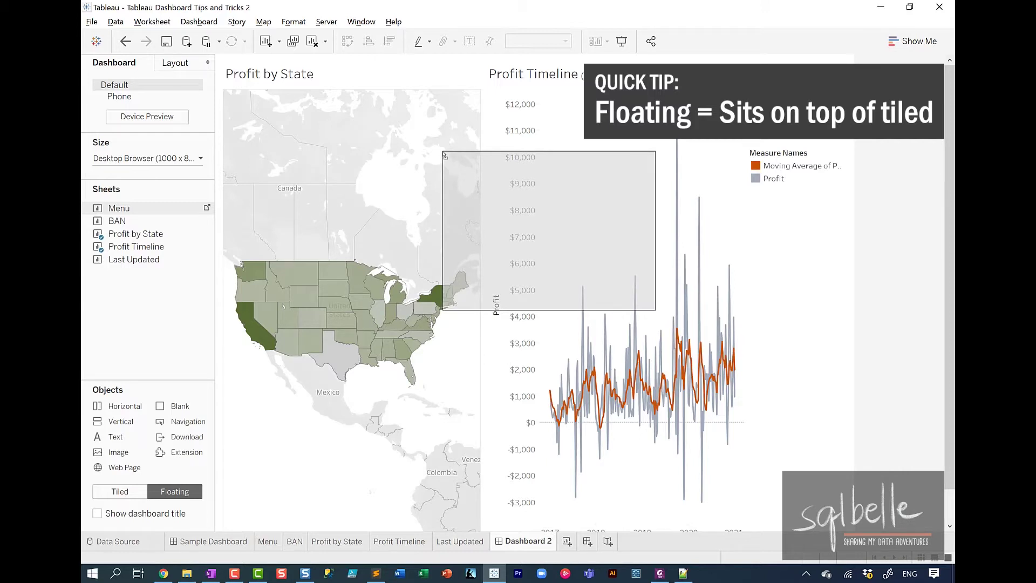
pyautogui.moveTo(444, 155); pyautogui.dragTo(444, 155)
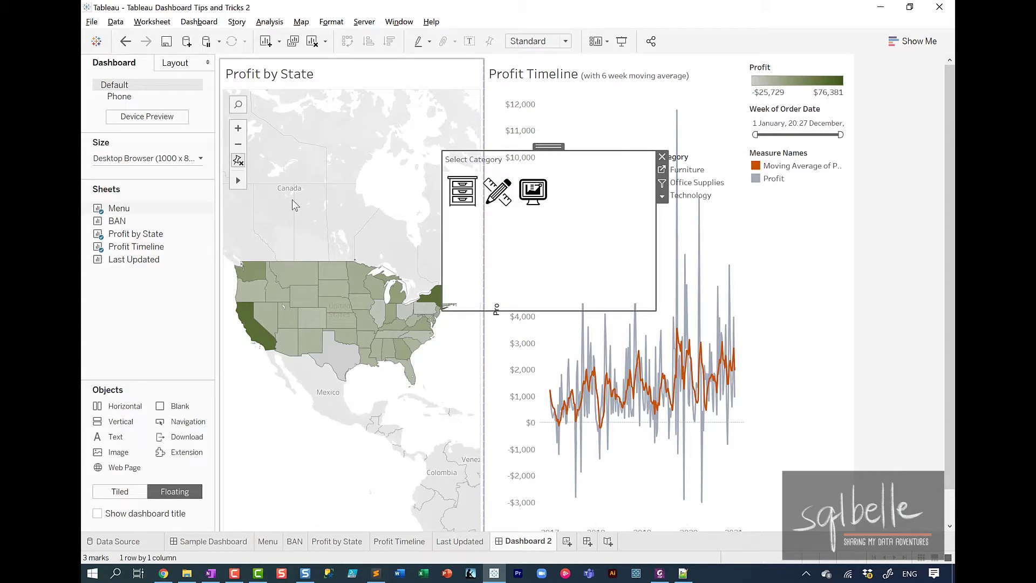
pyautogui.click(662, 157)
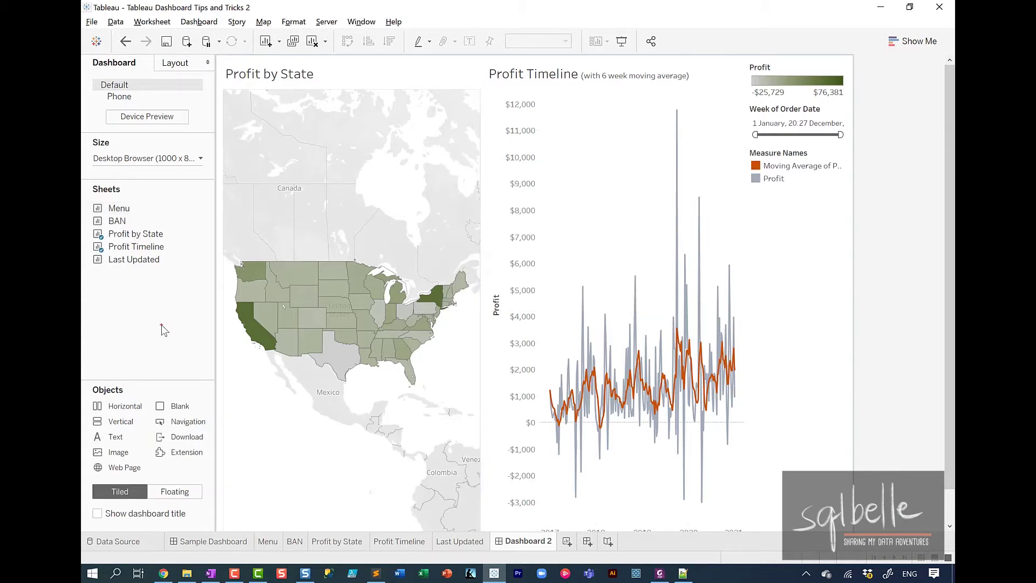
pyautogui.moveTo(282, 388)
pyautogui.mouseDown()
pyautogui.moveTo(120, 483)
pyautogui.moveTo(152, 469)
pyautogui.mouseUp()
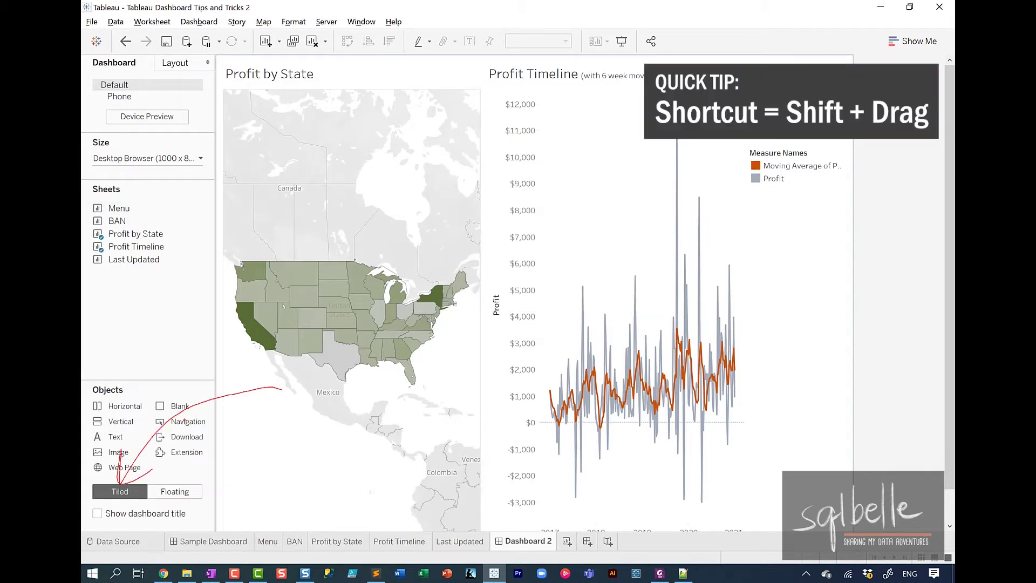
pyautogui.press('Escape')
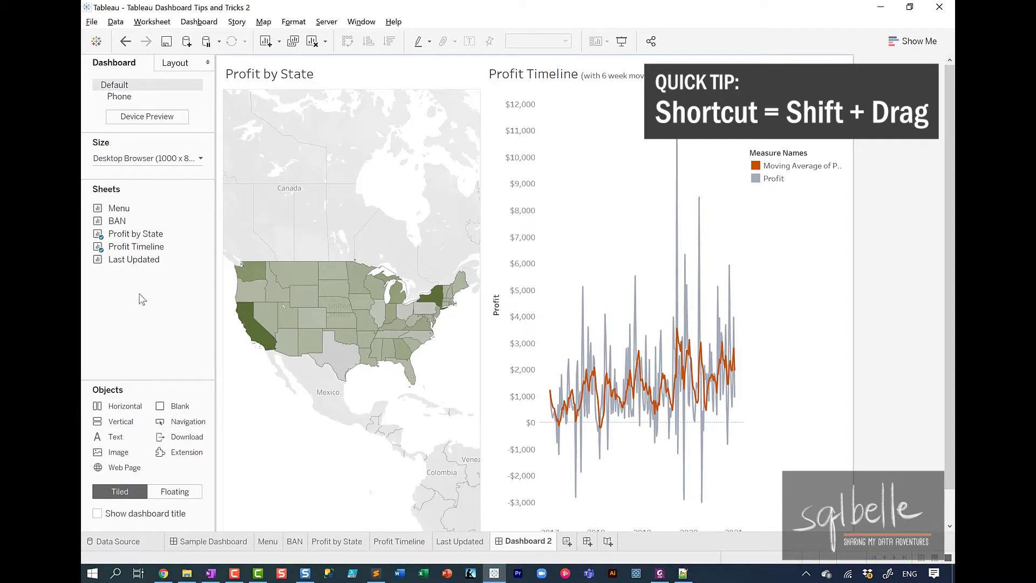
# Step: Place the BAN sheet as a floating item over the Profit Timeline chart, and remove it from the dashboard
pyautogui.moveTo(116, 218)
pyautogui.moveTo(116, 221); pyautogui.dragTo(537, 207)
pyautogui.click(616, 212)
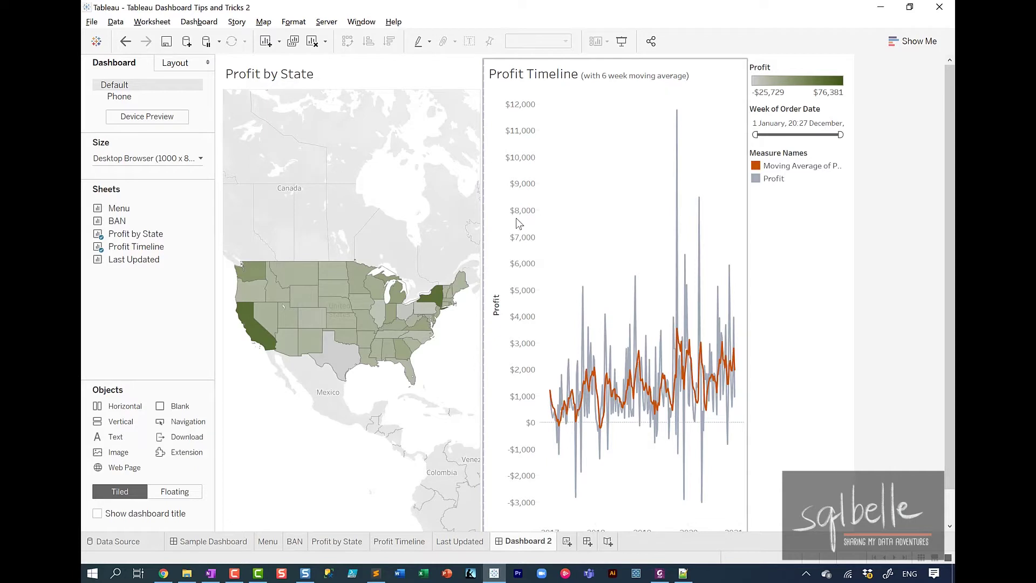
# Step: Open the options of the Profit by State item to look at its Floating setting
pyautogui.click(380, 131)
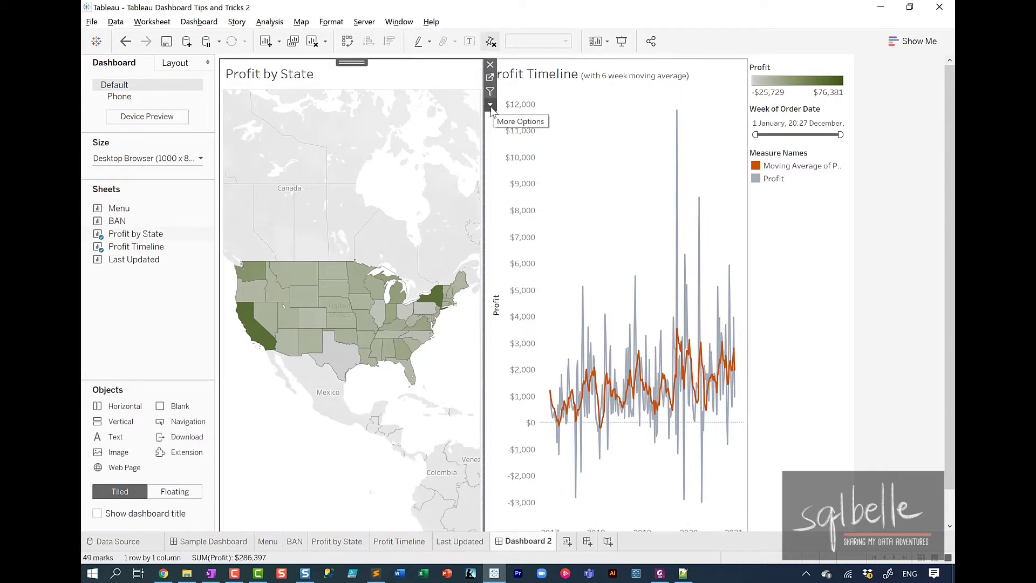
pyautogui.click(490, 105)
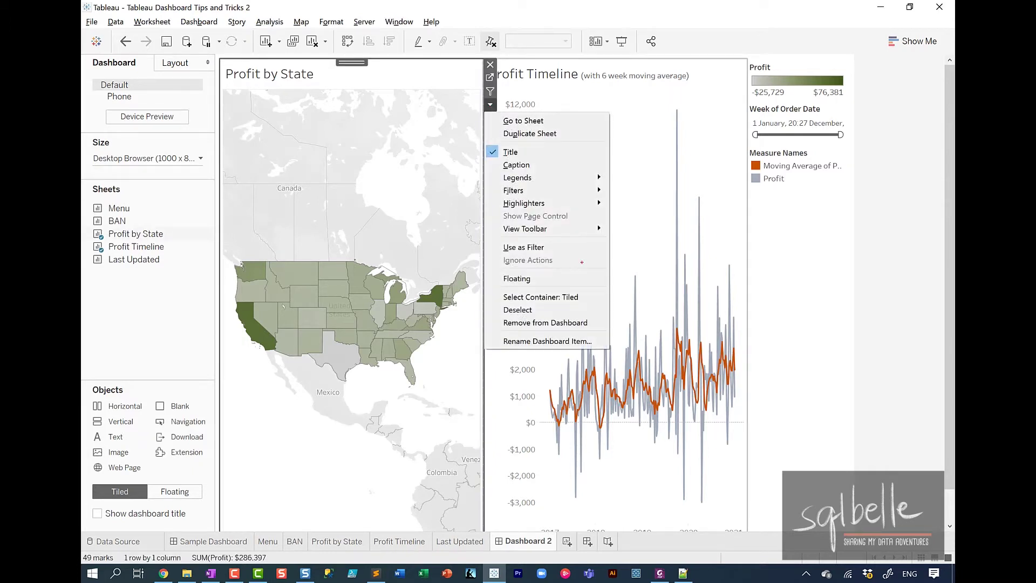
pyautogui.moveTo(581, 261)
pyautogui.mouseDown()
pyautogui.moveTo(599, 294)
pyautogui.moveTo(612, 276)
pyautogui.mouseUp()
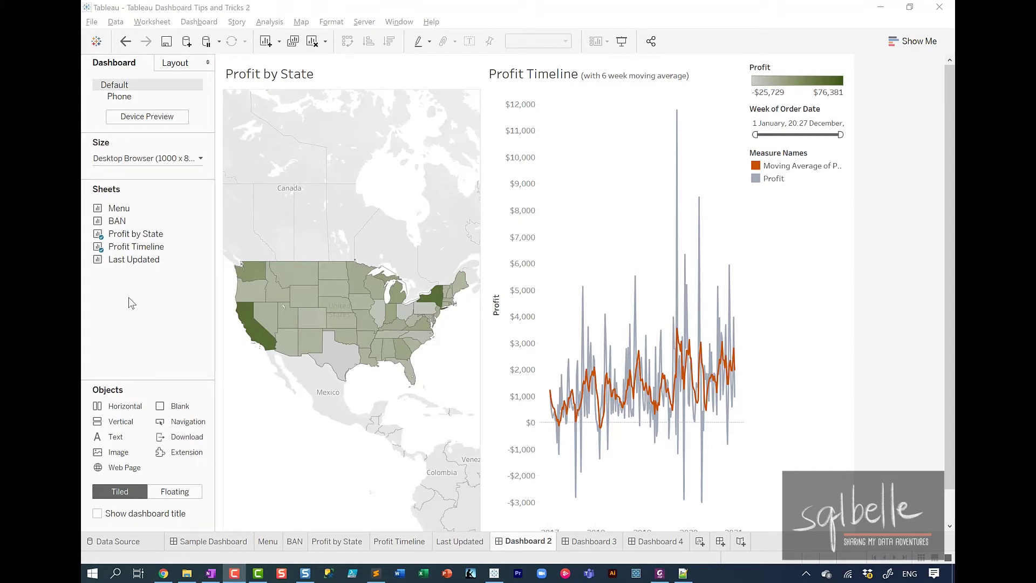
# Step: Show the layout properties of the Profit by State item and examine its position and size values
pyautogui.click(123, 307)
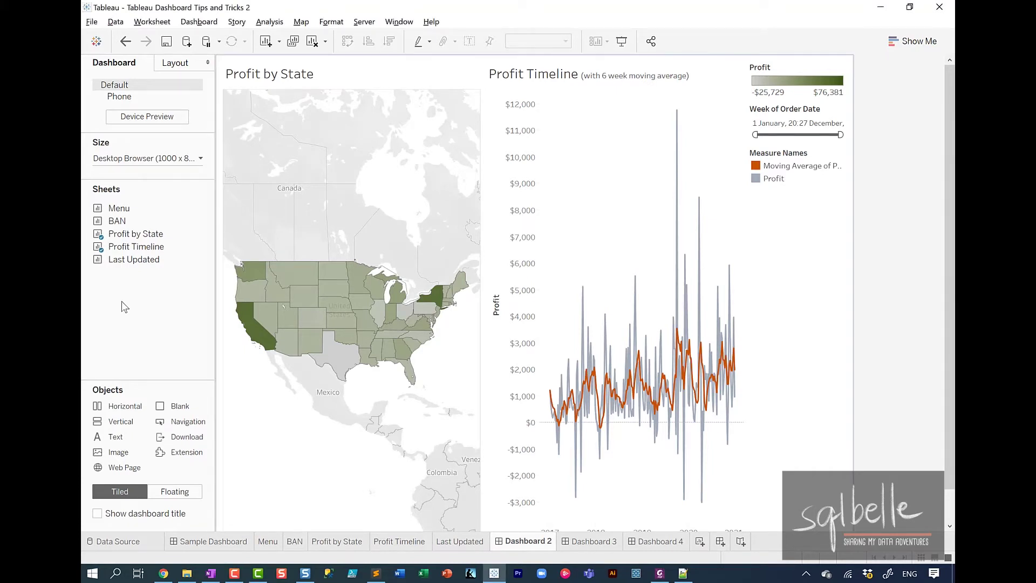
pyautogui.click(182, 64)
pyautogui.click(334, 377)
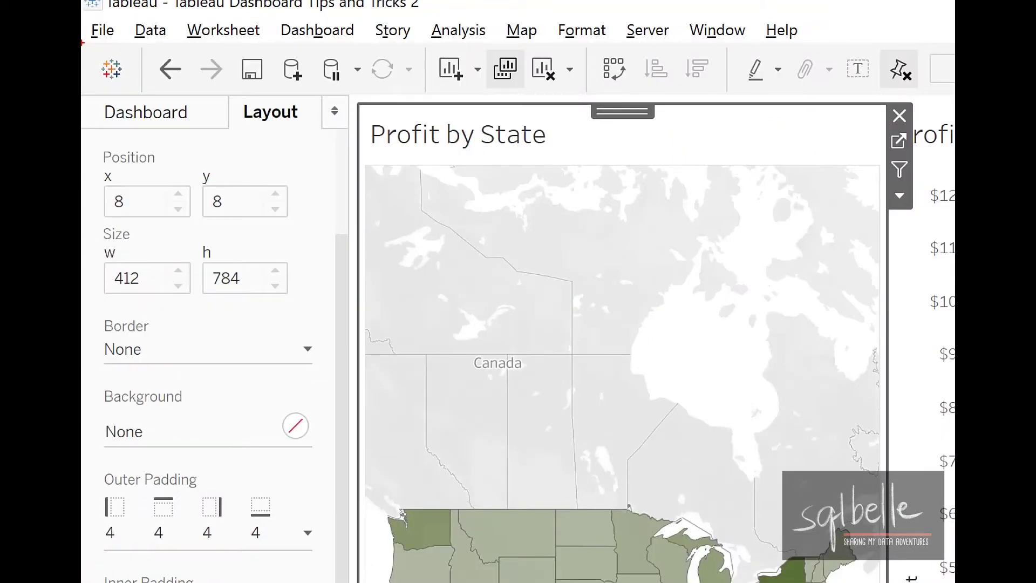
pyautogui.moveTo(295, 84)
pyautogui.mouseDown()
pyautogui.moveTo(220, 103)
pyautogui.moveTo(294, 80)
pyautogui.mouseUp()
pyautogui.moveTo(294, 147)
pyautogui.mouseDown()
pyautogui.moveTo(166, 139)
pyautogui.moveTo(82, 215)
pyautogui.moveTo(158, 333)
pyautogui.moveTo(327, 305)
pyautogui.moveTo(271, 159)
pyautogui.mouseUp()
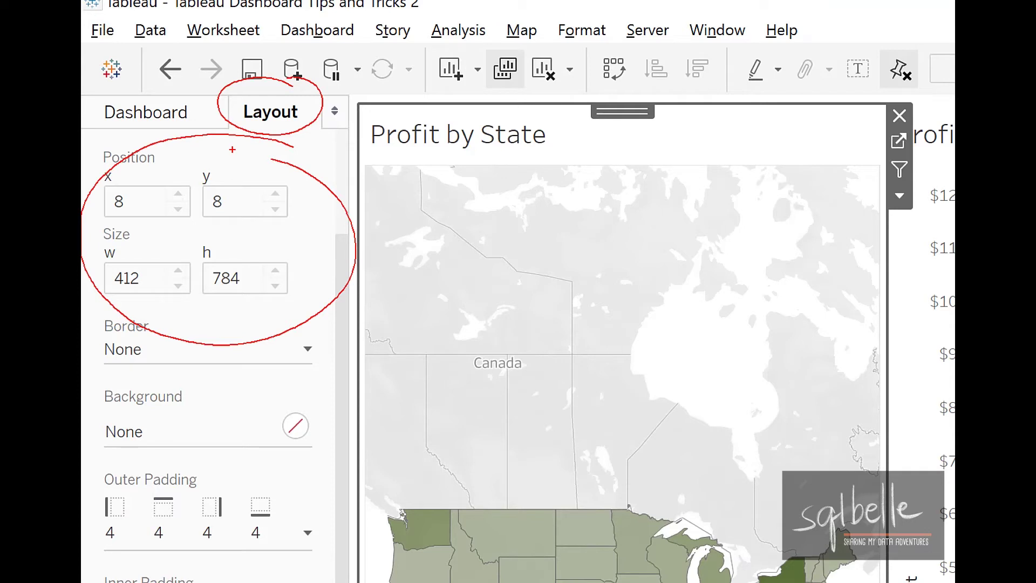
pyautogui.moveTo(276, 175)
pyautogui.mouseDown()
pyautogui.moveTo(275, 213)
pyautogui.moveTo(280, 178)
pyautogui.mouseUp()
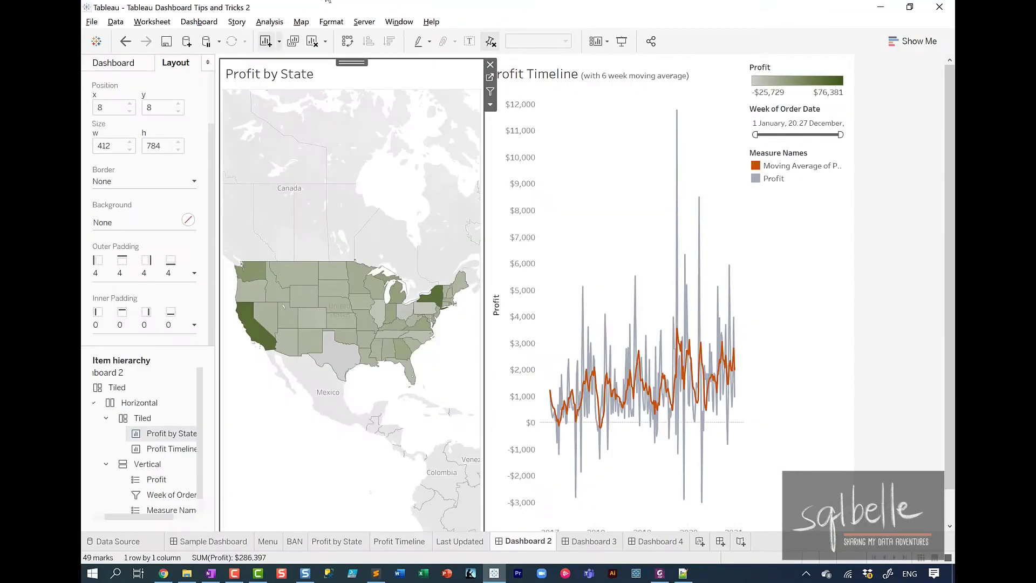
# Step: Change the Profit by State map from a tiled to a floating item and examine its position and size fields
pyautogui.click(490, 105)
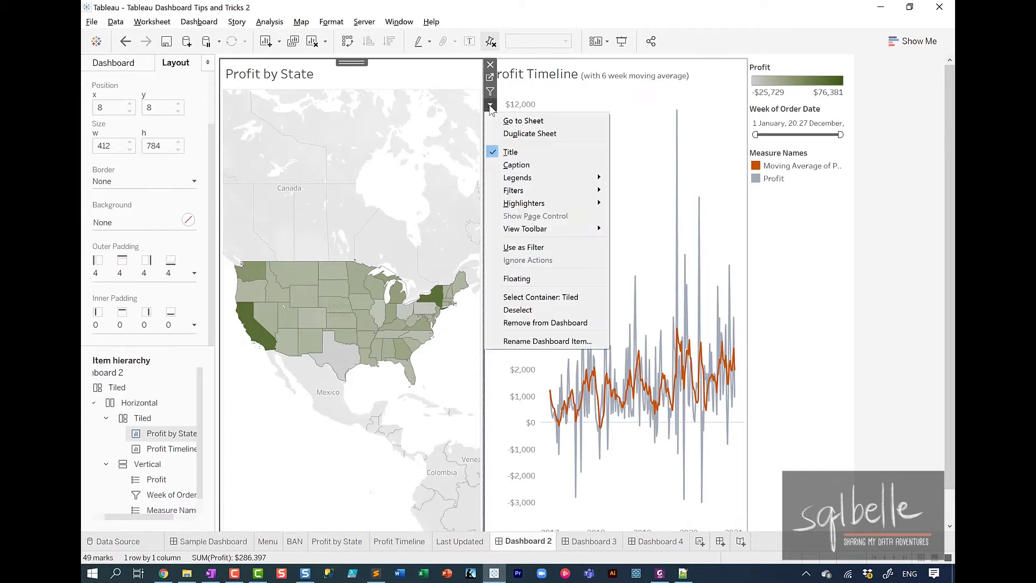
pyautogui.click(528, 279)
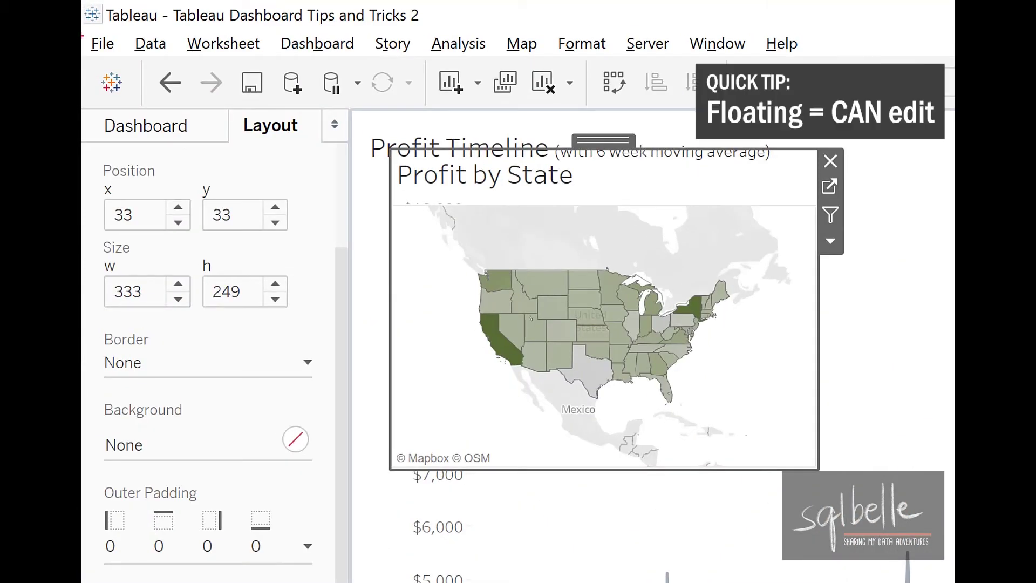
pyautogui.moveTo(295, 160)
pyautogui.mouseDown()
pyautogui.moveTo(162, 382)
pyautogui.moveTo(268, 153)
pyautogui.mouseUp()
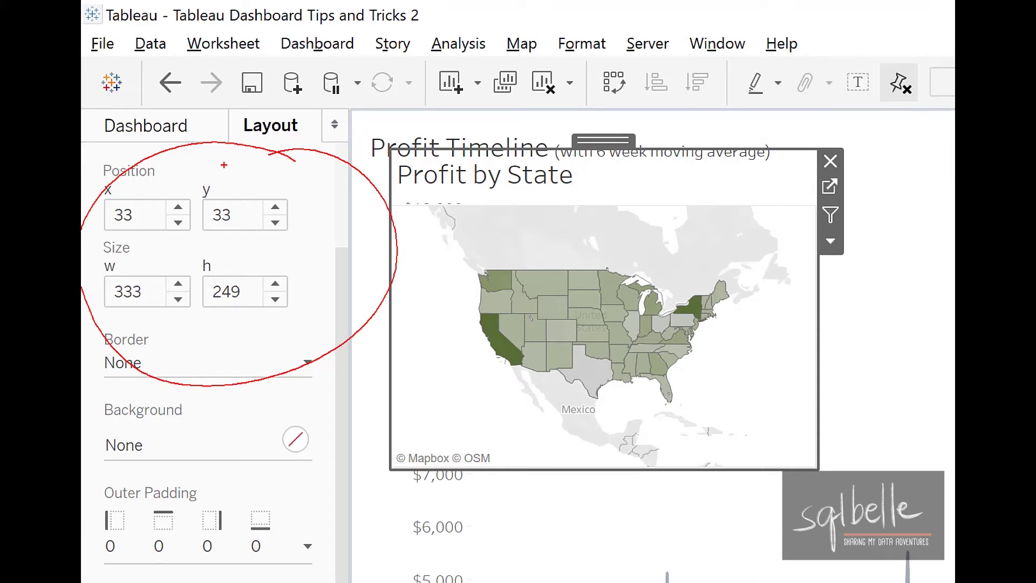
pyautogui.moveTo(732, 169)
pyautogui.mouseDown()
pyautogui.moveTo(380, 413)
pyautogui.moveTo(492, 193)
pyautogui.mouseUp()
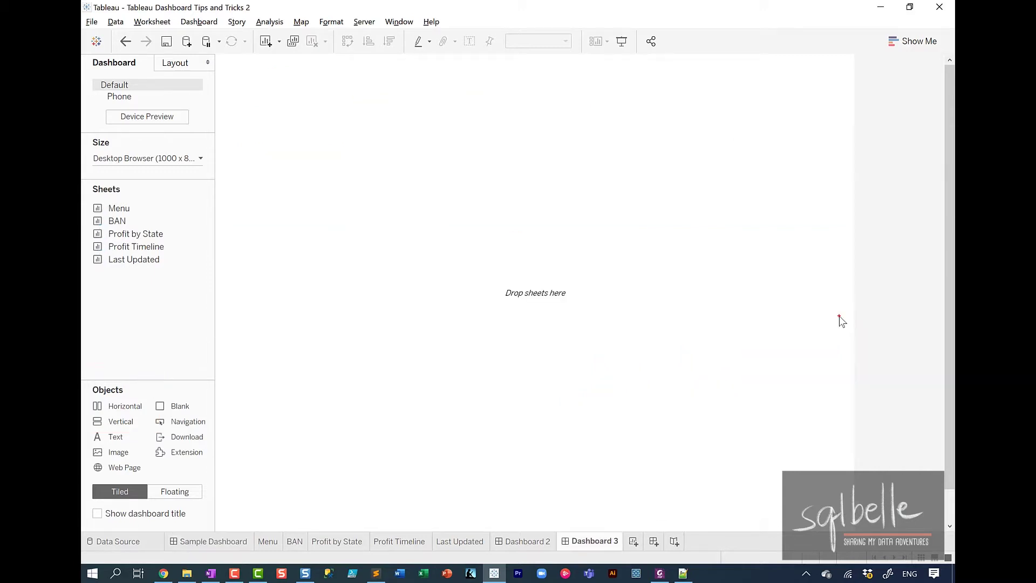
pyautogui.moveTo(232, 80)
pyautogui.mouseDown()
pyautogui.moveTo(303, 354)
pyautogui.moveTo(485, 455)
pyautogui.moveTo(825, 499)
pyautogui.mouseUp()
pyautogui.moveTo(244, 90)
pyautogui.mouseDown()
pyautogui.moveTo(270, 174)
pyautogui.moveTo(806, 183)
pyautogui.mouseUp()
pyautogui.moveTo(251, 201); pyautogui.dragTo(812, 264)
pyautogui.moveTo(258, 281)
pyautogui.mouseDown()
pyautogui.moveTo(497, 456)
pyautogui.moveTo(552, 464)
pyautogui.mouseUp()
pyautogui.moveTo(573, 286)
pyautogui.mouseDown()
pyautogui.moveTo(605, 436)
pyautogui.moveTo(813, 464)
pyautogui.mouseUp()
pyautogui.moveTo(250, 473); pyautogui.dragTo(818, 490)
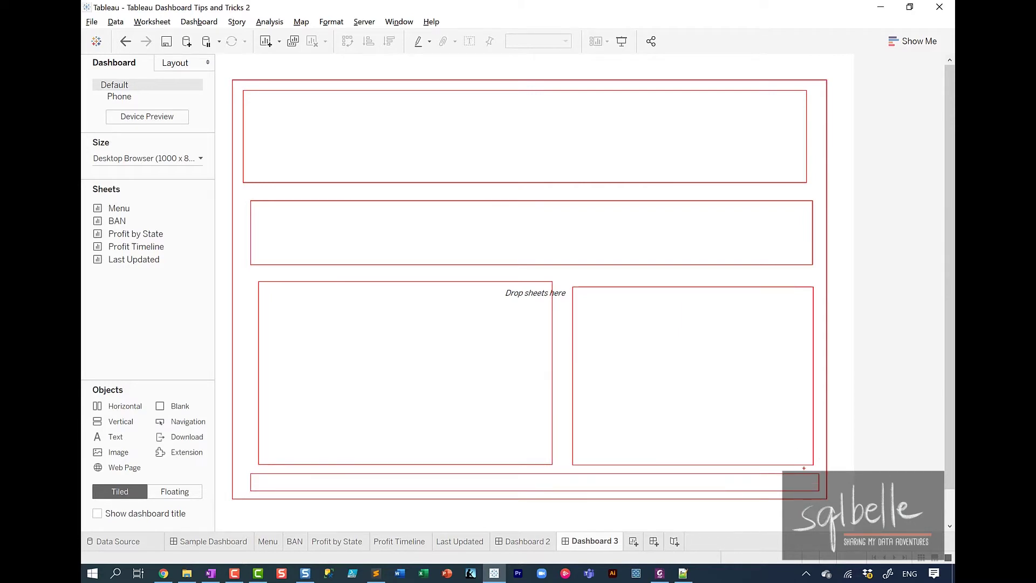
pyautogui.moveTo(264, 102); pyautogui.dragTo(413, 178)
pyautogui.moveTo(430, 104); pyautogui.dragTo(601, 187)
pyautogui.moveTo(634, 106); pyautogui.dragTo(799, 174)
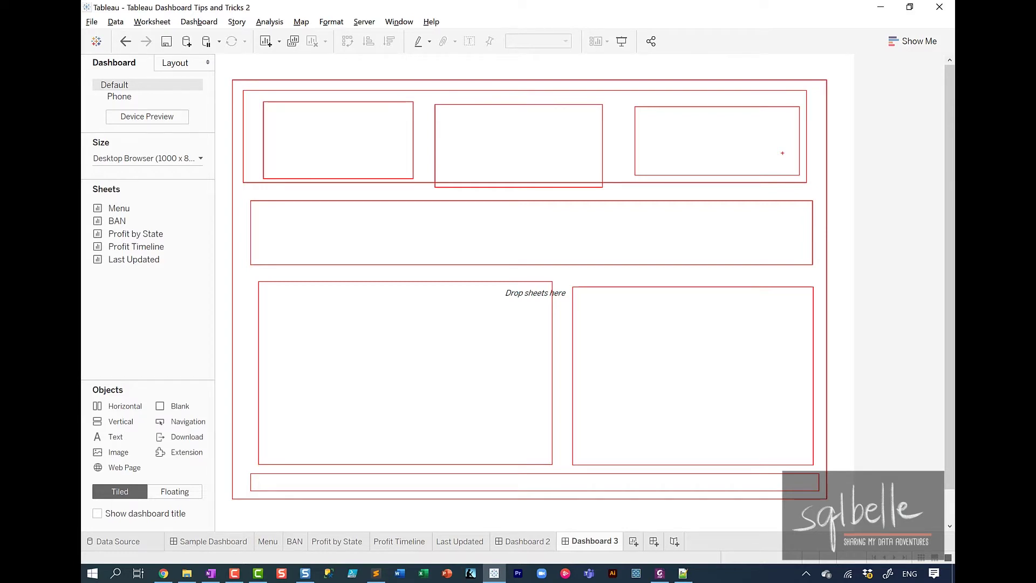
pyautogui.press('Escape')
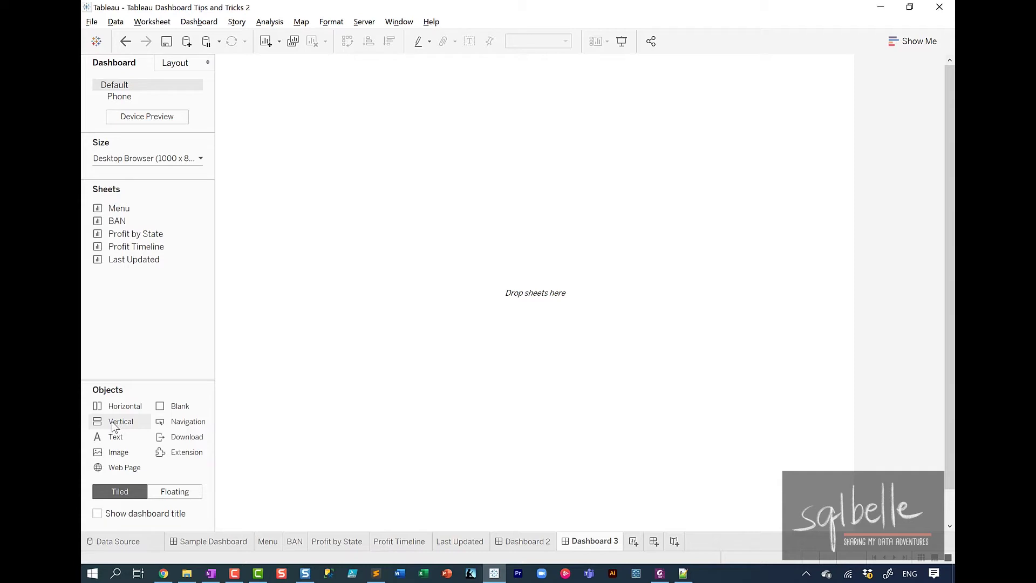
# Step: Add a tiled vertical container filling the empty Dashboard 3
pyautogui.moveTo(115, 427); pyautogui.dragTo(319, 252)
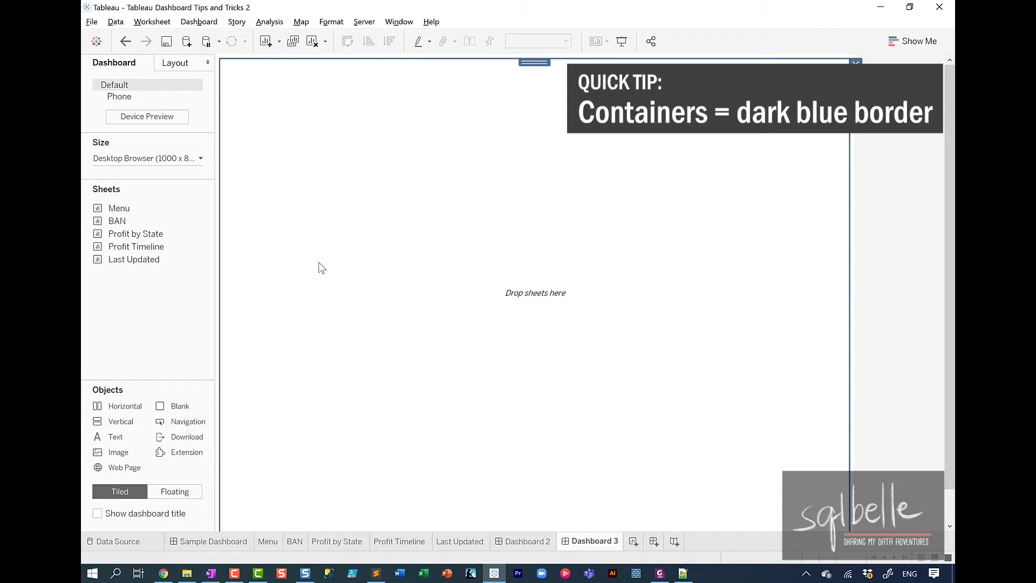
# Step: Place the Profit by State sheet inside the vertical container on Dashboard 3
pyautogui.rightClick(831, 138)
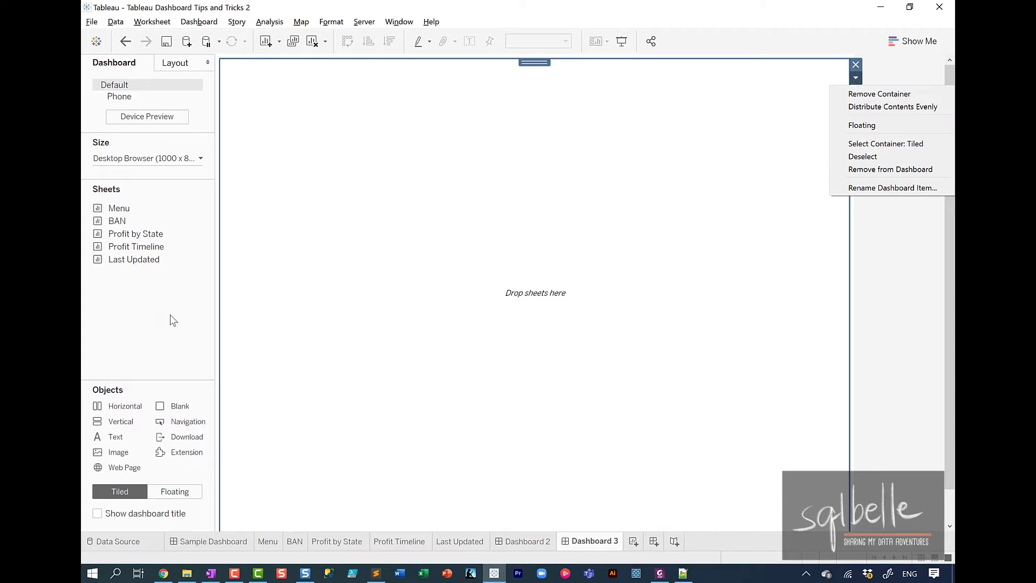
pyautogui.click(133, 237)
pyautogui.moveTo(133, 238); pyautogui.dragTo(345, 266)
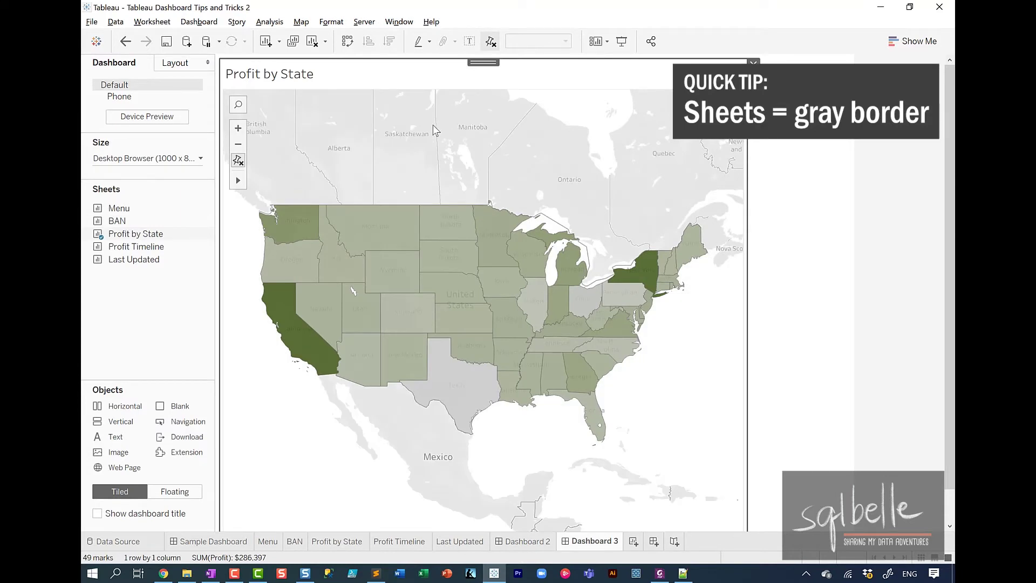
# Step: Open the options of the Profit by State item inside the container and examine the available entries
pyautogui.rightClick(760, 141)
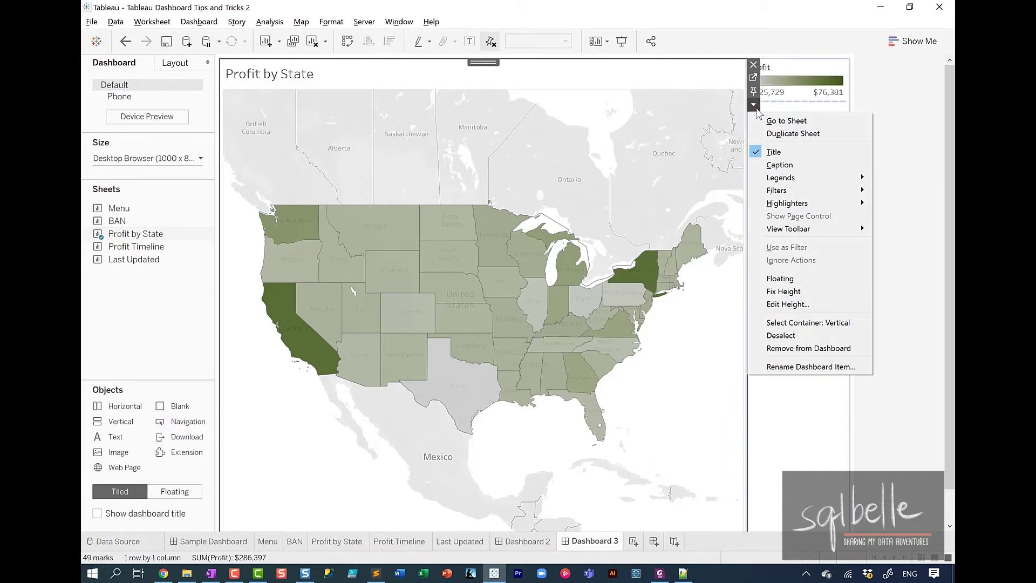
pyautogui.moveTo(786, 1)
pyautogui.mouseDown()
pyautogui.moveTo(788, 419)
pyautogui.moveTo(679, 183)
pyautogui.mouseUp()
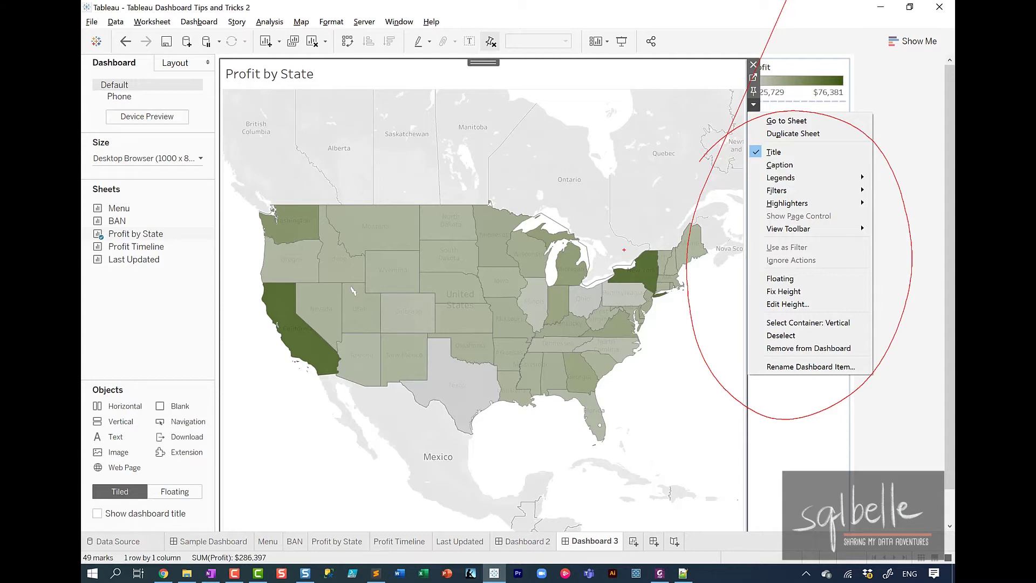
pyautogui.press('Escape')
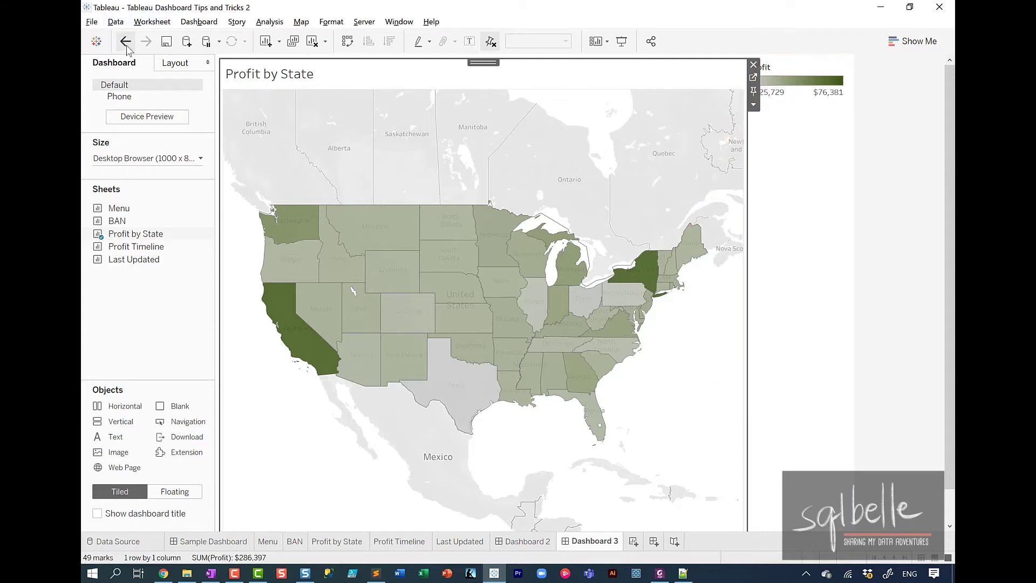
# Step: Undo adding the Profit by State sheet and select the empty vertical container
pyautogui.click(125, 44)
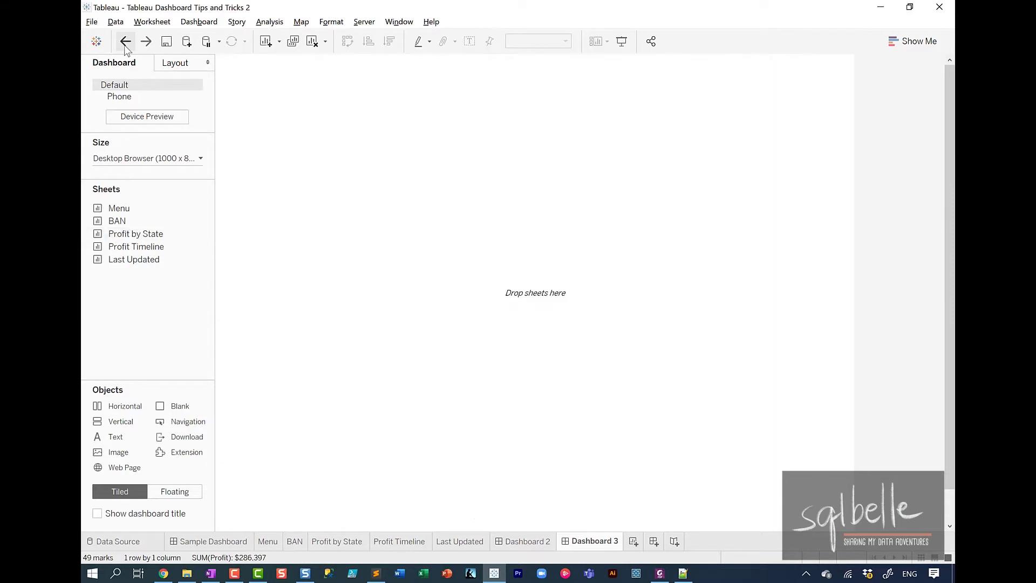
pyautogui.click(496, 328)
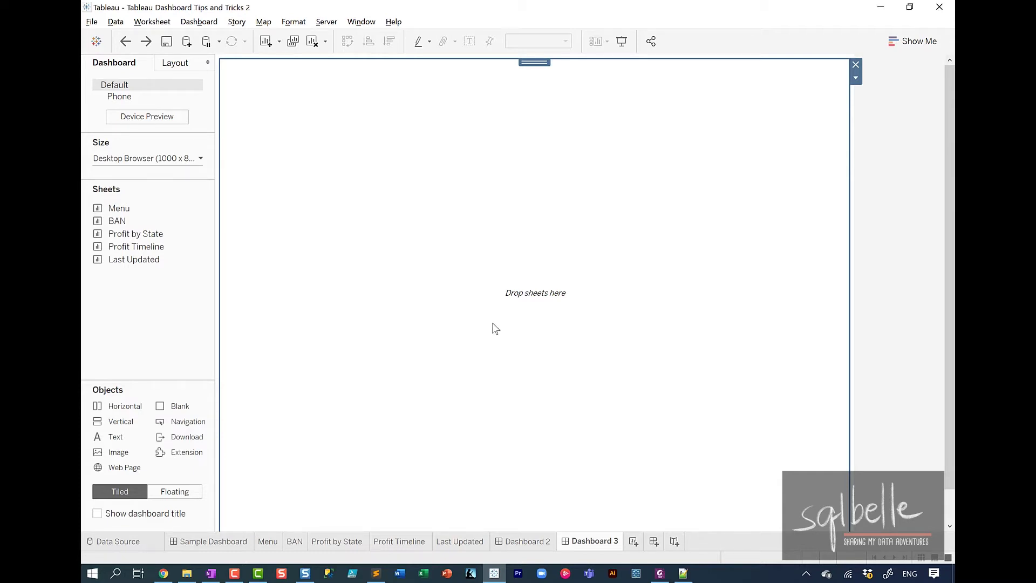
# Step: Add two blank objects to the vertical container, one above the other, and select each to check its area
pyautogui.click(184, 66)
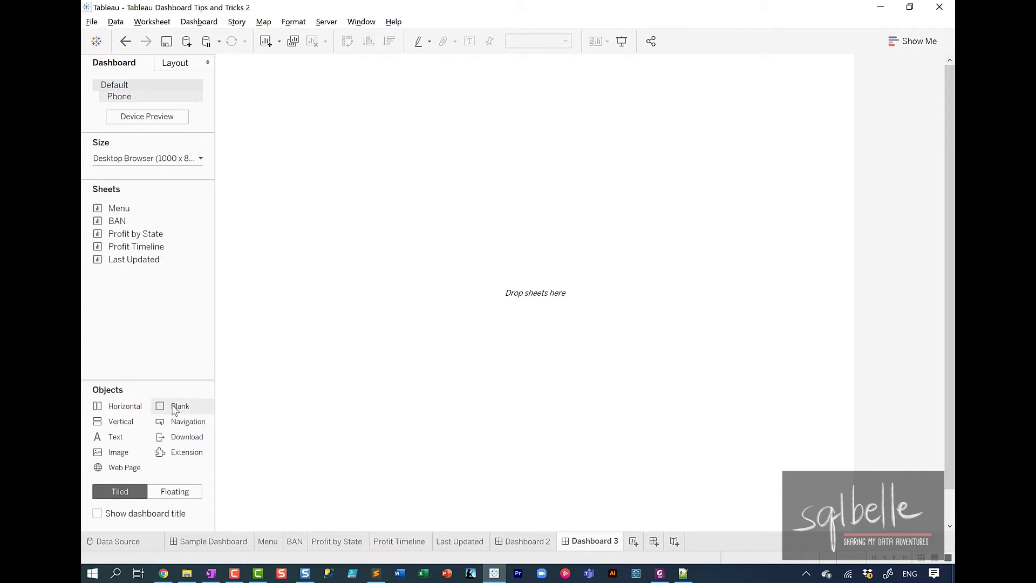
pyautogui.moveTo(176, 410); pyautogui.dragTo(565, 244)
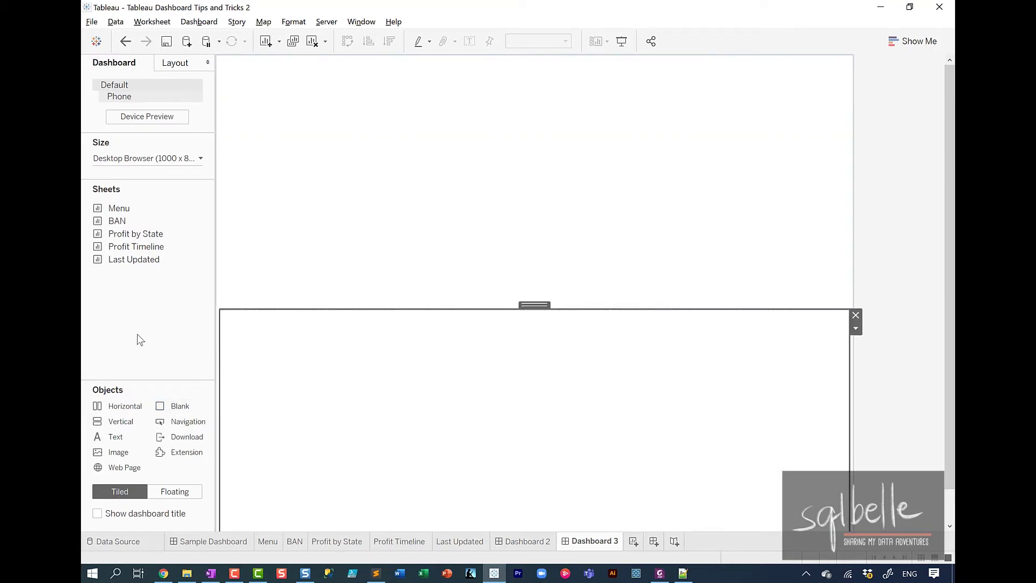
pyautogui.click(431, 213)
pyautogui.click(455, 372)
pyautogui.click(475, 215)
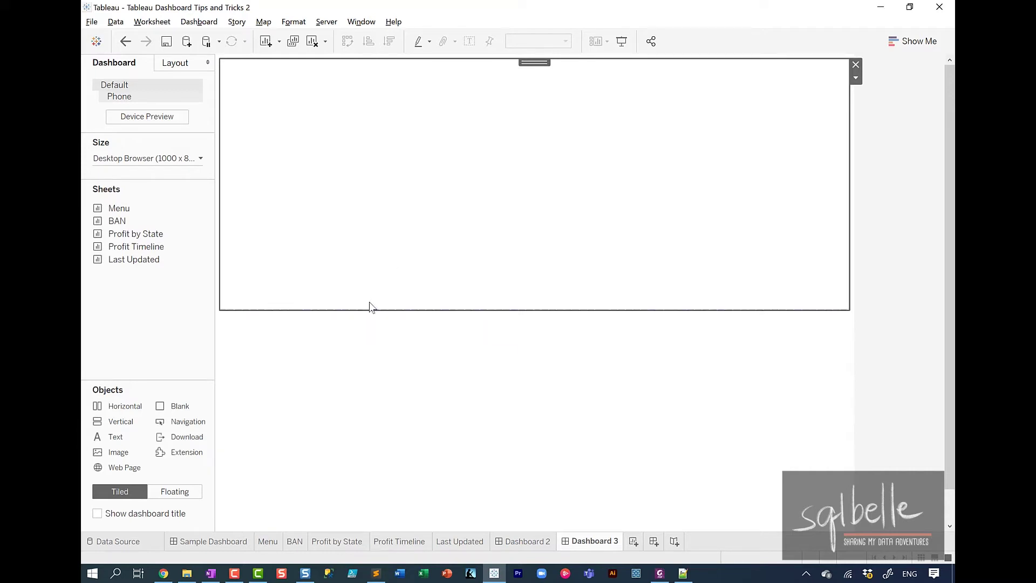
pyautogui.click(450, 387)
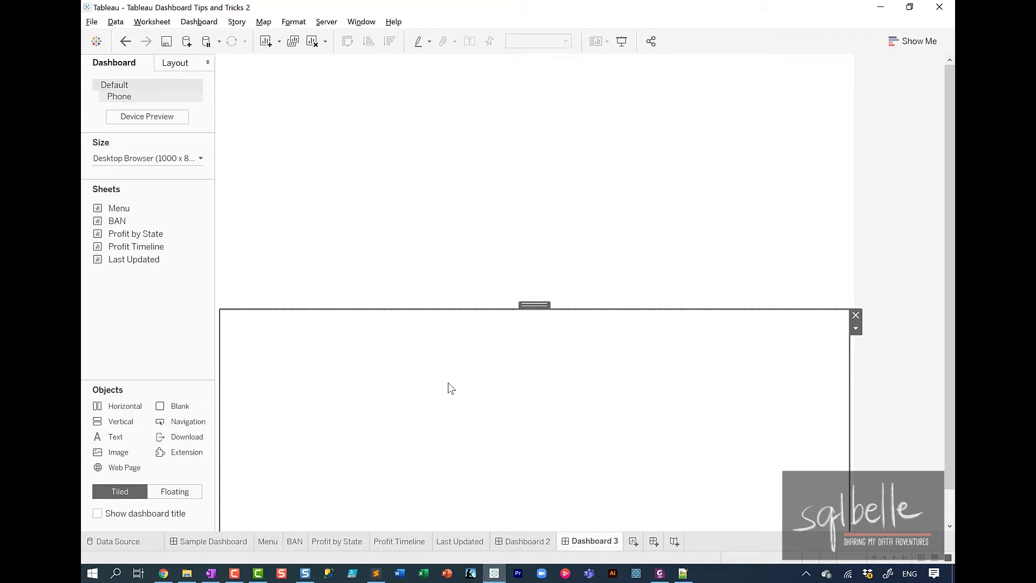
# Step: Add a horizontal container between the two blanks and insert the tree-1035173_640.jpg image into it with Fit Image enabled
pyautogui.moveTo(127, 406); pyautogui.dragTo(338, 323)
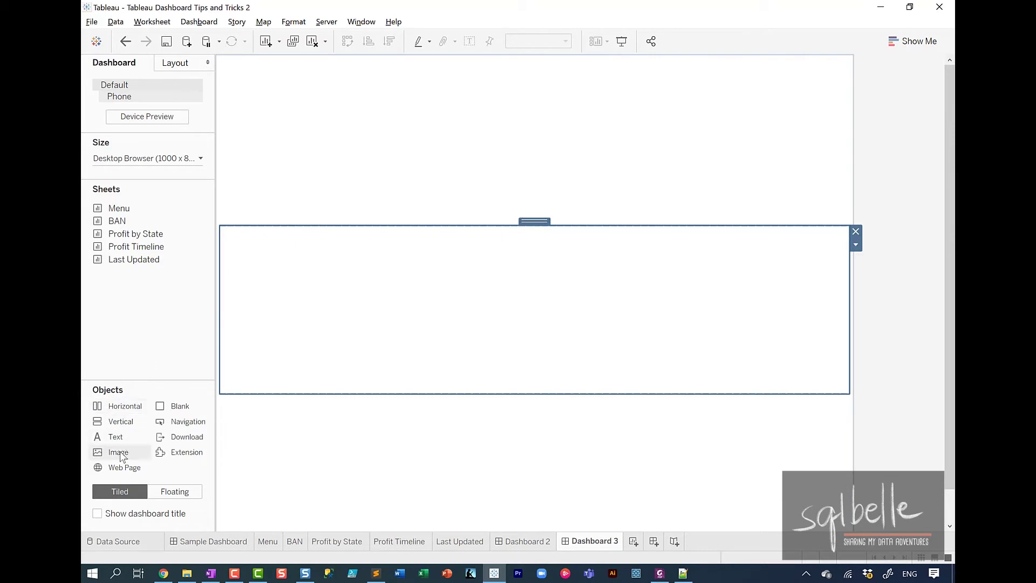
pyautogui.moveTo(124, 452); pyautogui.dragTo(328, 328)
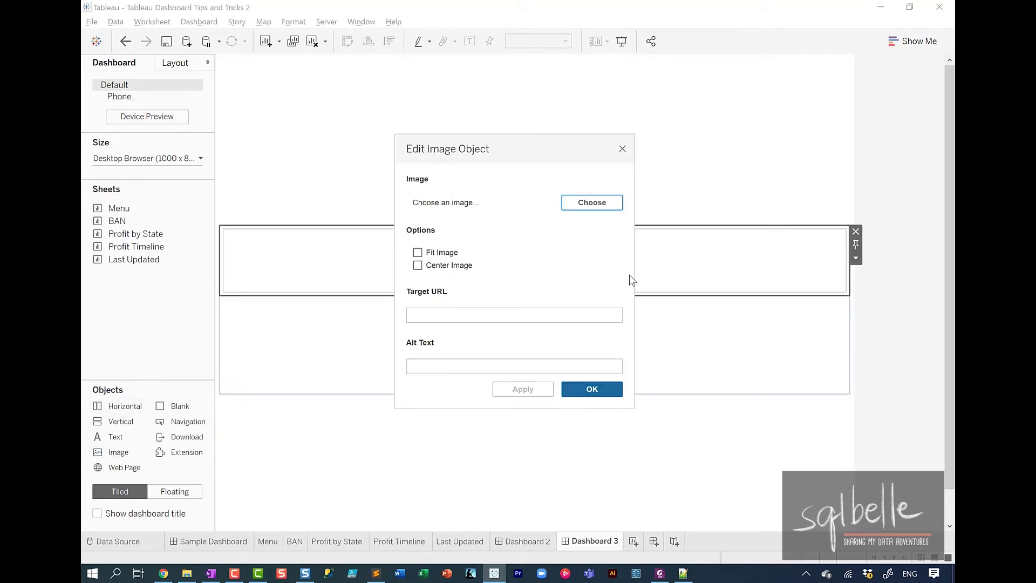
pyautogui.click(592, 203)
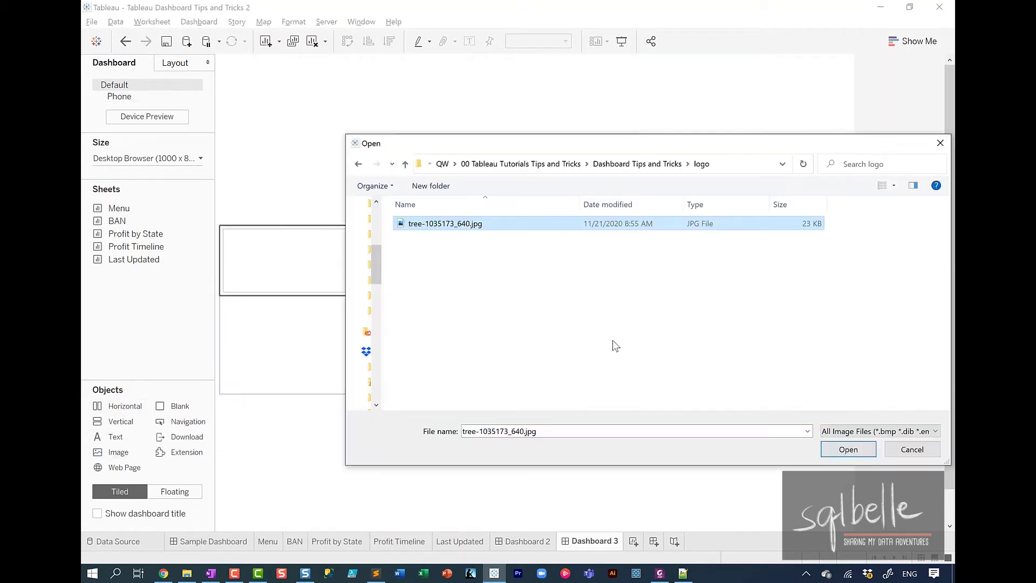
pyautogui.click(848, 448)
pyautogui.click(438, 252)
pyautogui.click(541, 393)
pyautogui.click(592, 389)
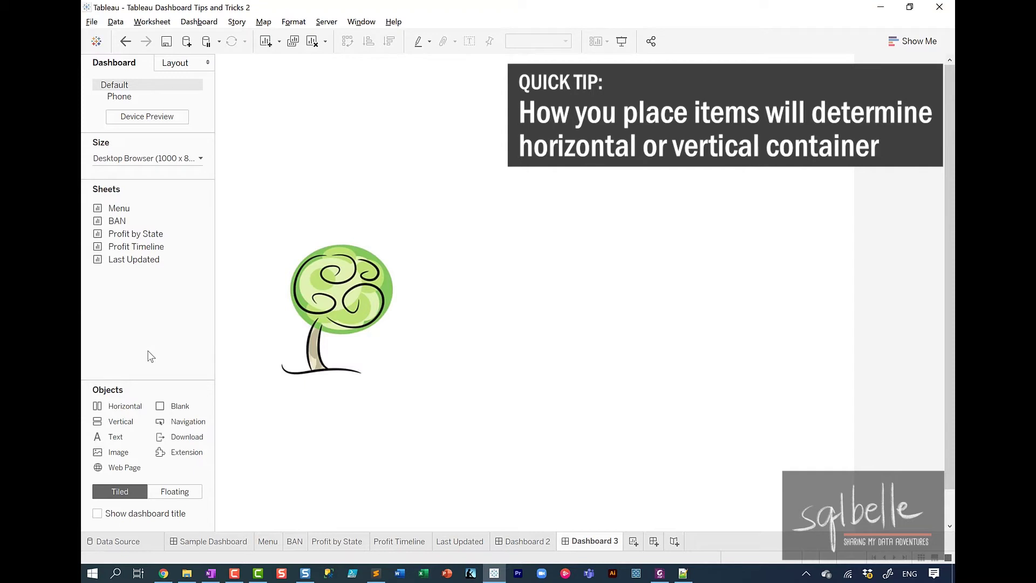
# Step: Add a text object reading "Executive Dashboard" beside the tree image in the horizontal container, using a larger font size
pyautogui.click(507, 310)
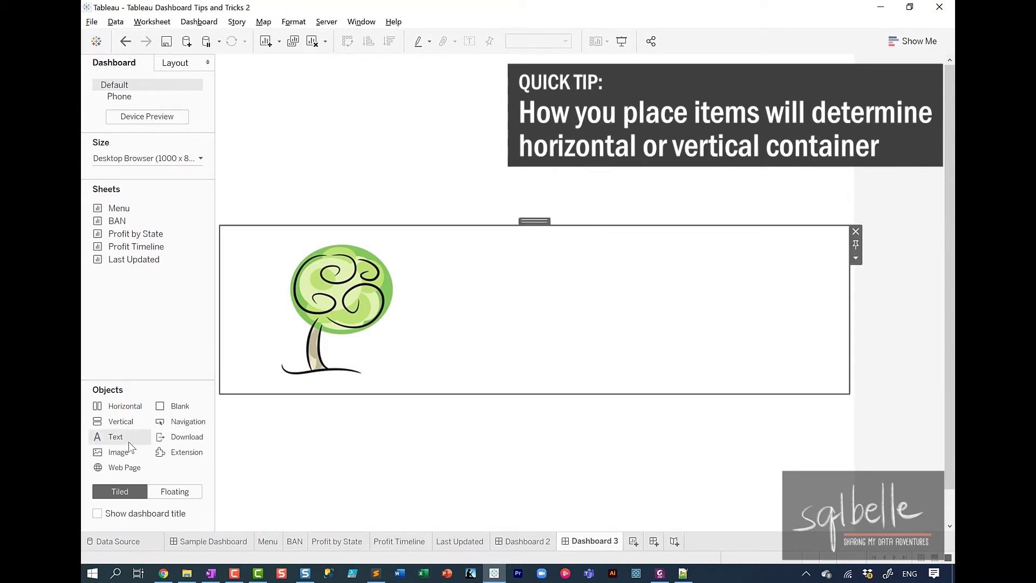
pyautogui.moveTo(117, 446); pyautogui.dragTo(338, 242)
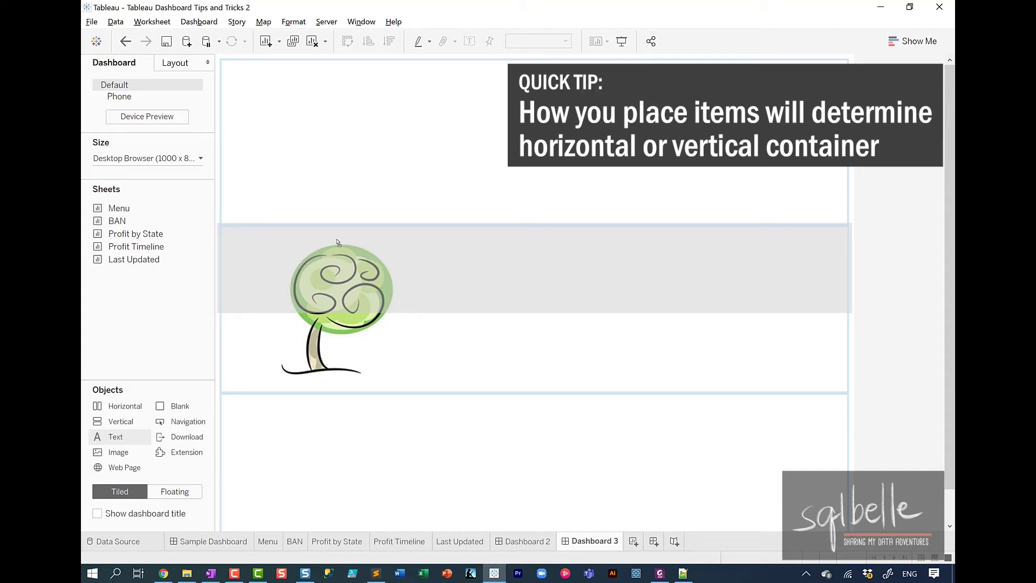
pyautogui.moveTo(338, 243); pyautogui.dragTo(615, 267)
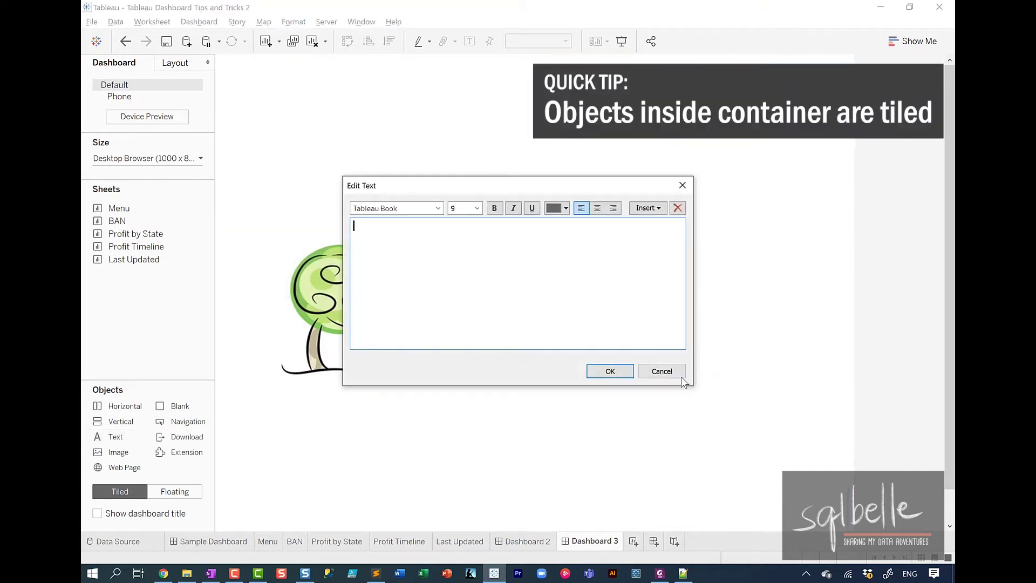
pyautogui.write('Executive Dashboard')
pyautogui.hotkey('ctrl', 'a')
pyautogui.click(477, 209)
pyautogui.click(464, 306)
pyautogui.click(494, 208)
pyautogui.click(564, 208)
pyautogui.click(550, 217)
pyautogui.click(606, 370)
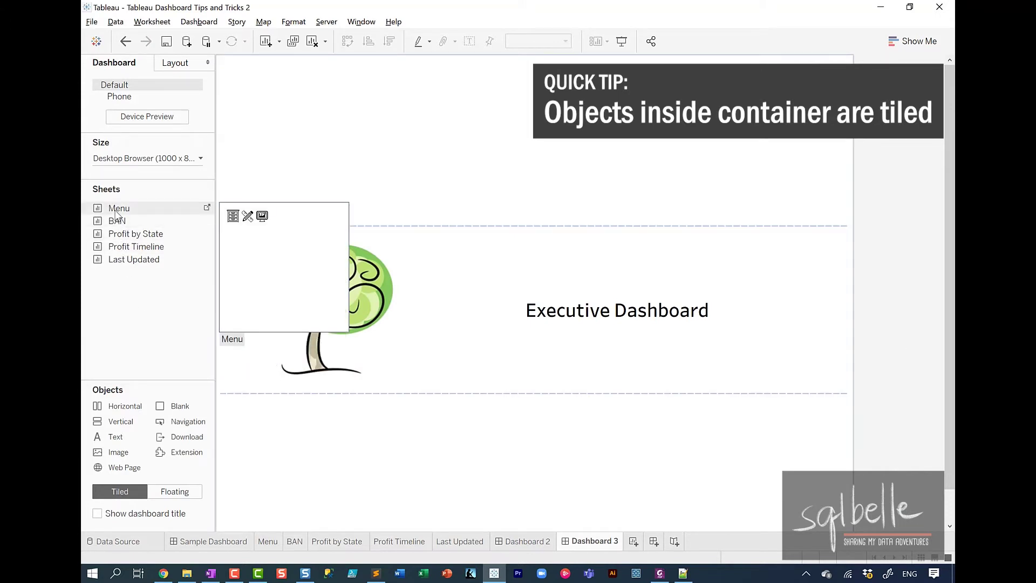
# Step: Add the Menu sheet after the title text in the horizontal container and delete the Category legend's container
pyautogui.moveTo(116, 213); pyautogui.dragTo(726, 389)
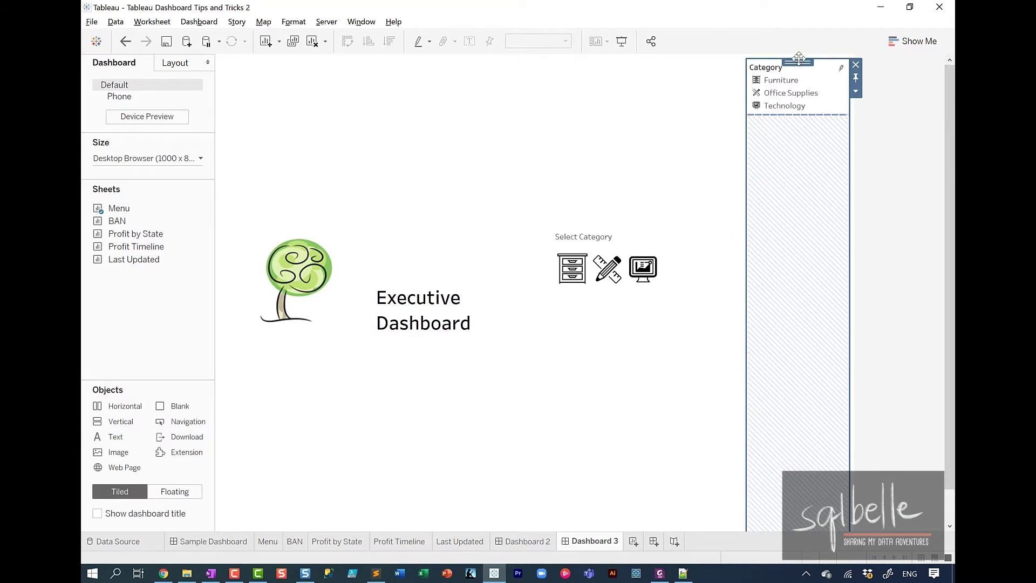
pyautogui.click(856, 65)
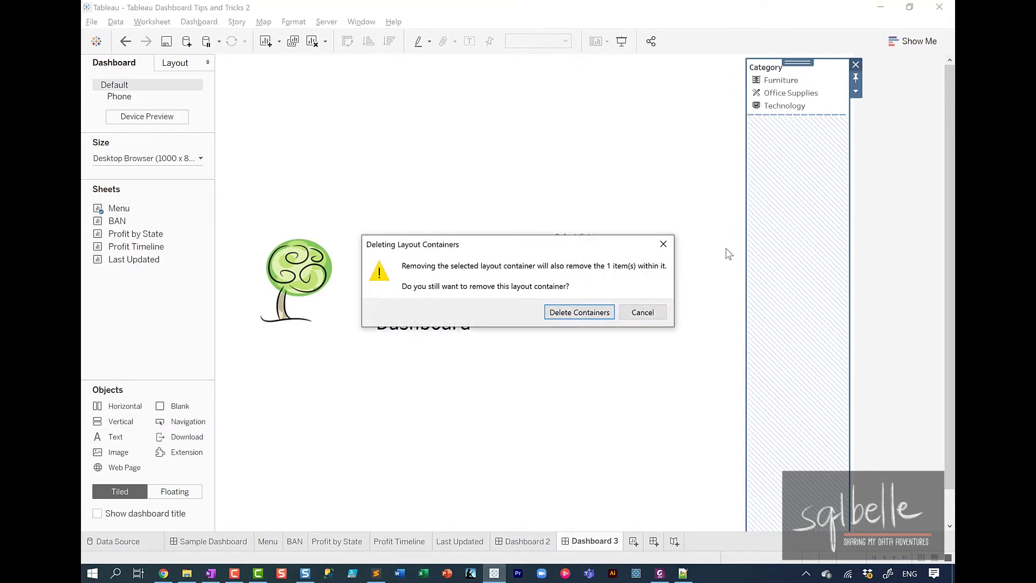
pyautogui.click(577, 314)
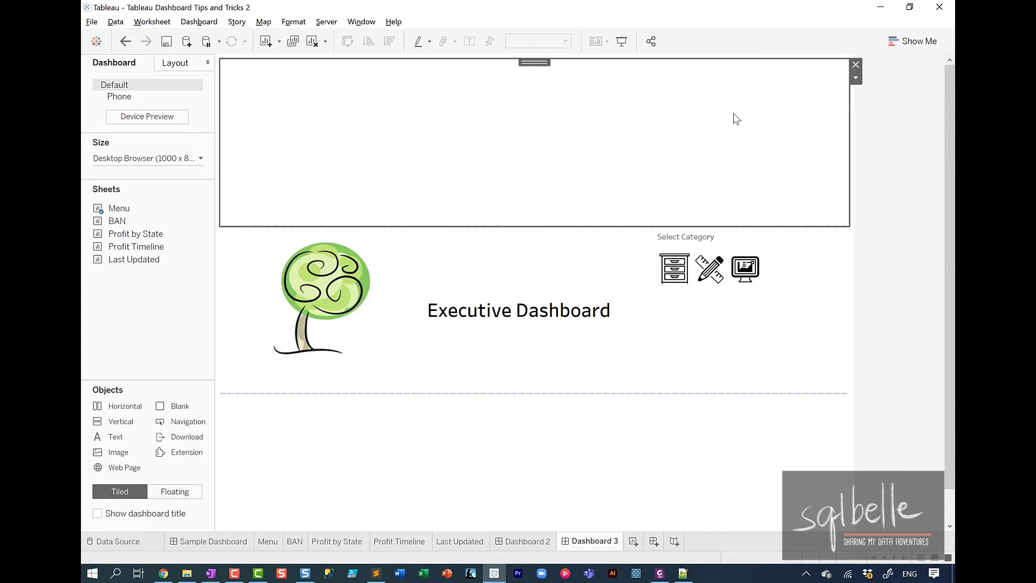
# Step: Remove the blank object above the header row and reduce the header container's height to a narrow band
pyautogui.click(855, 65)
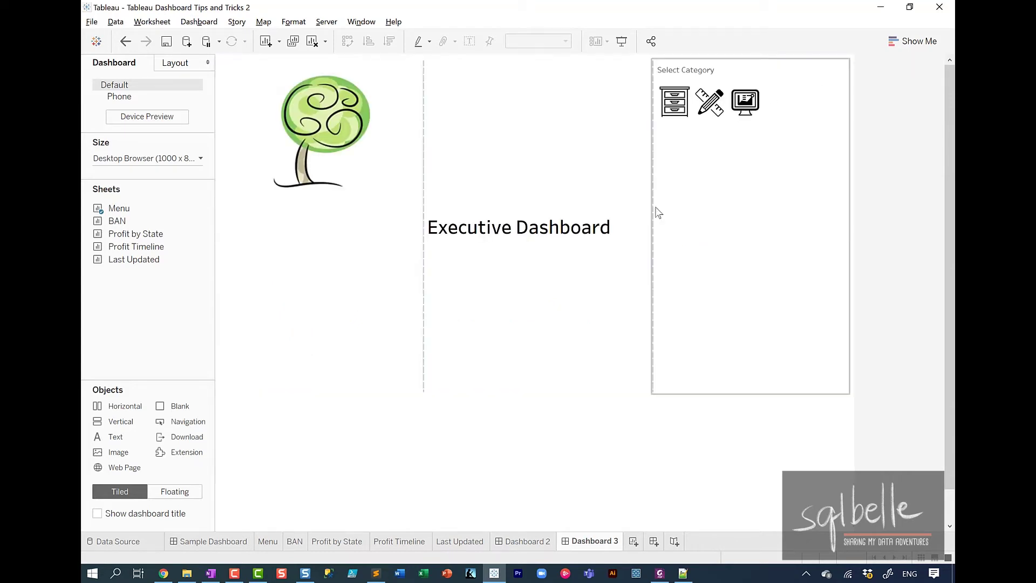
pyautogui.moveTo(497, 394); pyautogui.dragTo(467, 152)
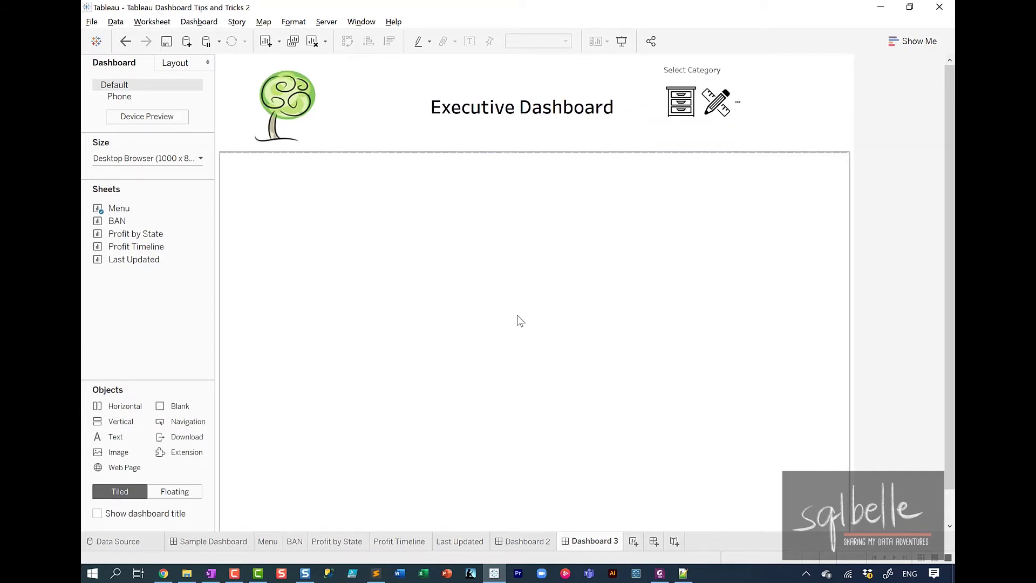
# Step: Examine the tree image's options, including Select Container: Horizontal, and select its parent container
pyautogui.click(330, 133)
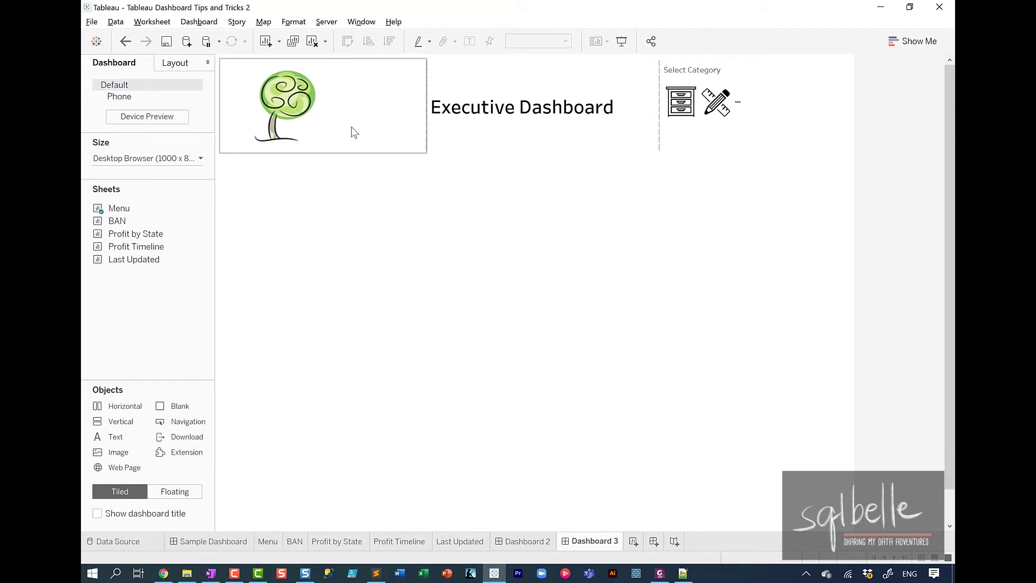
pyautogui.click(391, 133)
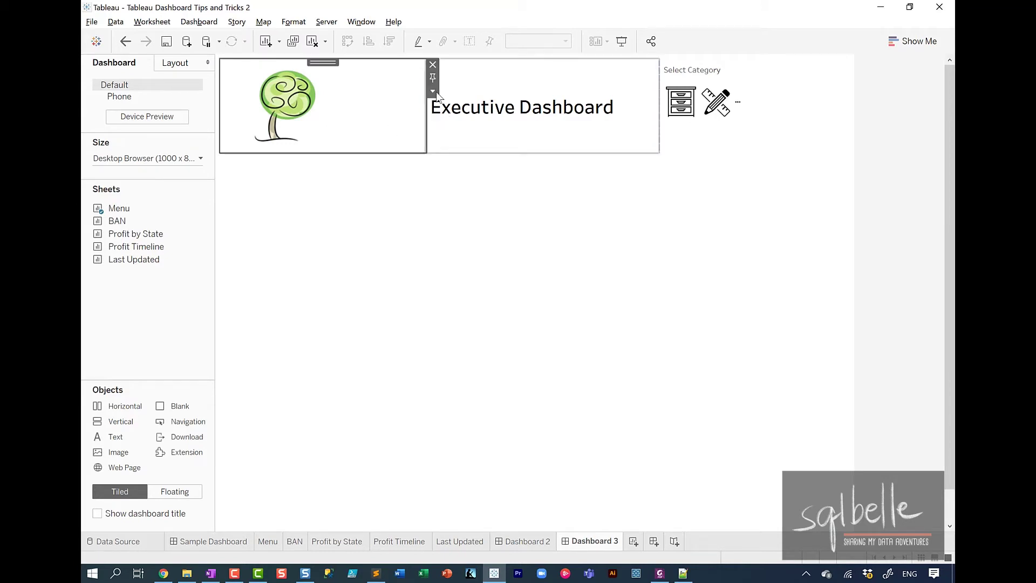
pyautogui.click(432, 91)
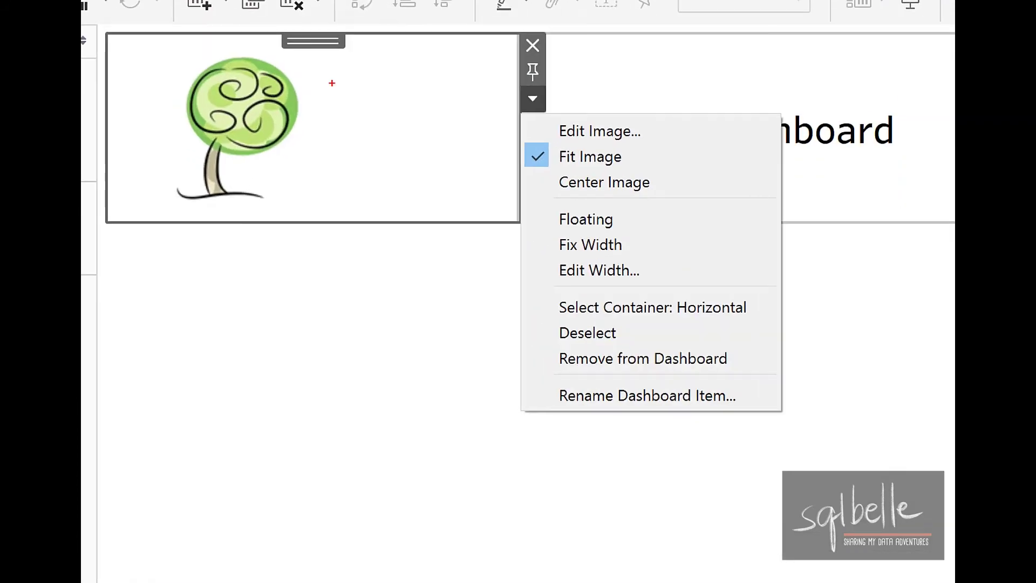
pyautogui.moveTo(647, 240)
pyautogui.mouseDown()
pyautogui.moveTo(510, 262)
pyautogui.moveTo(683, 249)
pyautogui.mouseUp()
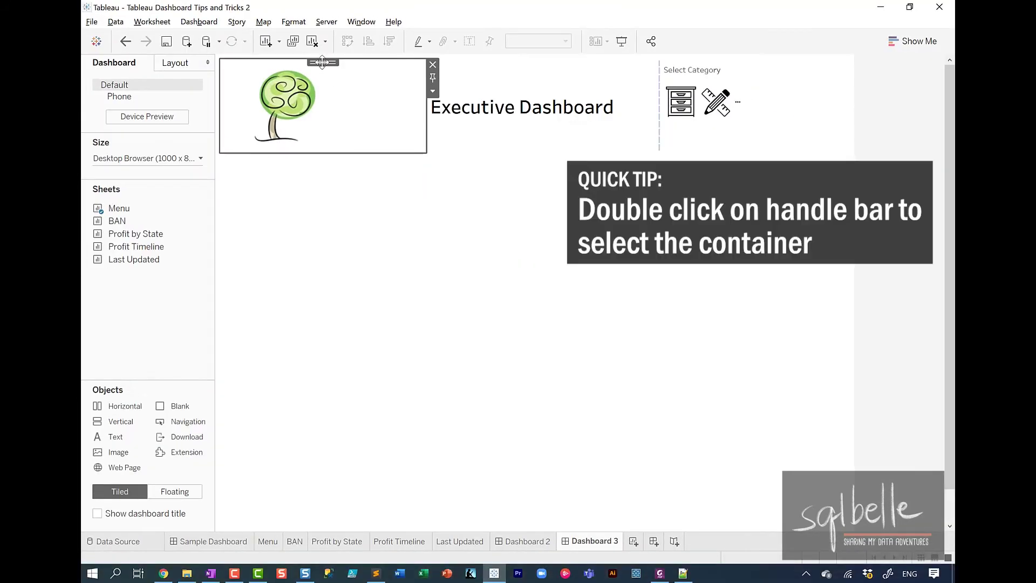
pyautogui.doubleClick(323, 62)
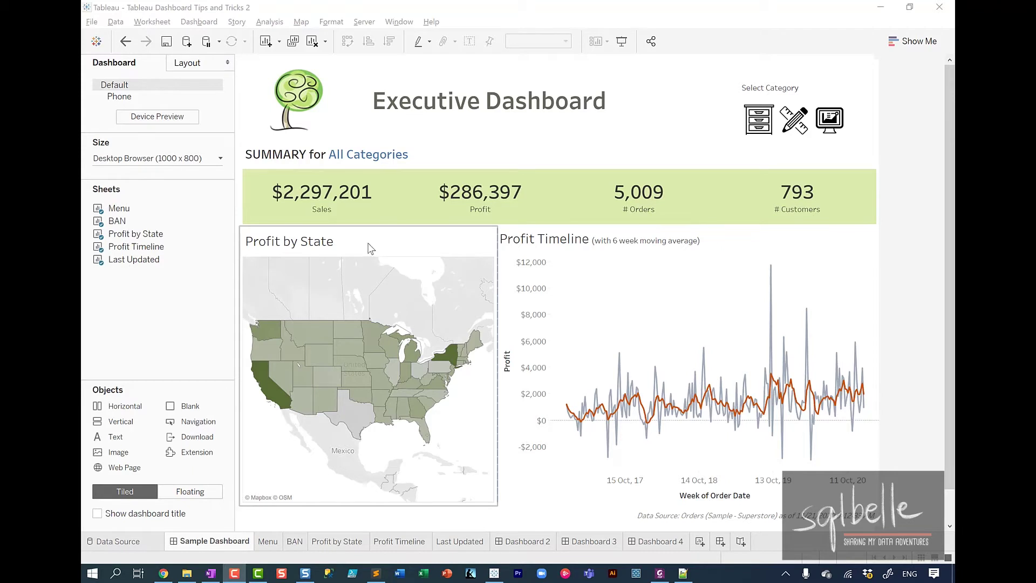
# Step: Select Profit by State on the Sample Dashboard and examine its border, background, outer padding and inner padding properties
pyautogui.click(370, 248)
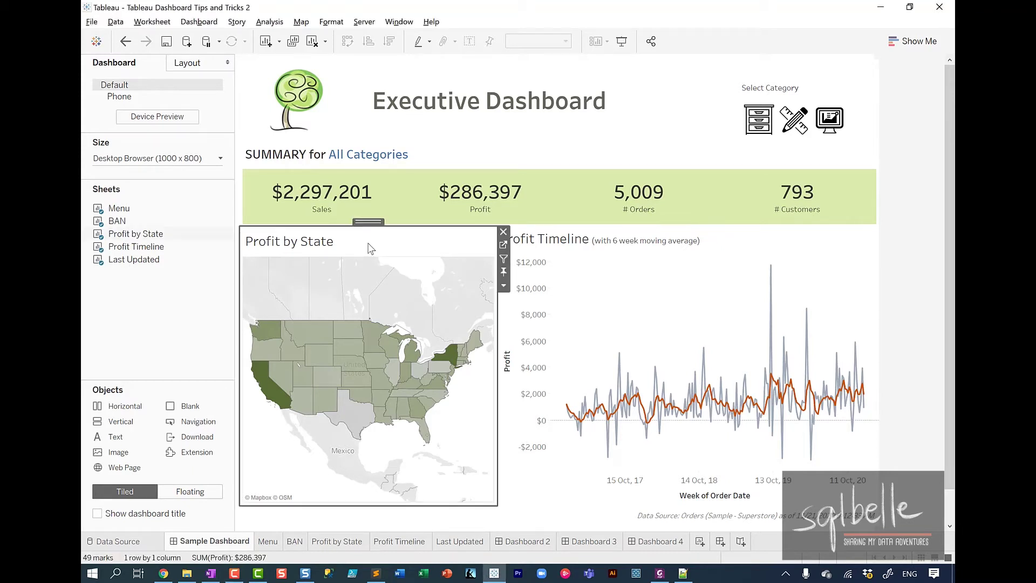
pyautogui.click(188, 63)
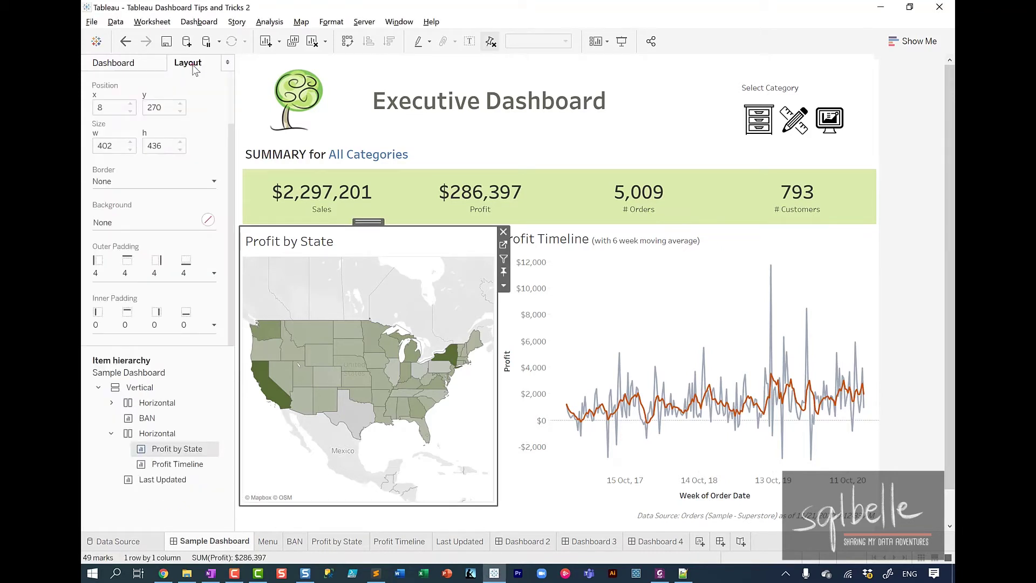
pyautogui.moveTo(208, 153)
pyautogui.mouseDown()
pyautogui.moveTo(82, 194)
pyautogui.moveTo(175, 146)
pyautogui.mouseUp()
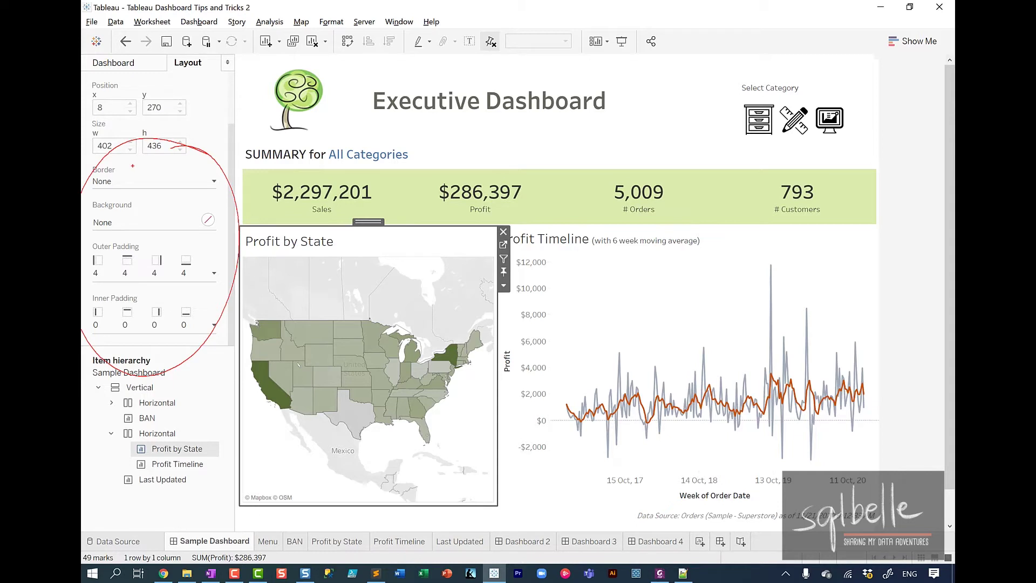
pyautogui.moveTo(181, 241)
pyautogui.mouseDown()
pyautogui.moveTo(110, 233)
pyautogui.moveTo(218, 273)
pyautogui.moveTo(158, 237)
pyautogui.mouseUp()
pyautogui.moveTo(178, 296)
pyautogui.mouseDown()
pyautogui.moveTo(161, 291)
pyautogui.moveTo(219, 312)
pyautogui.mouseUp()
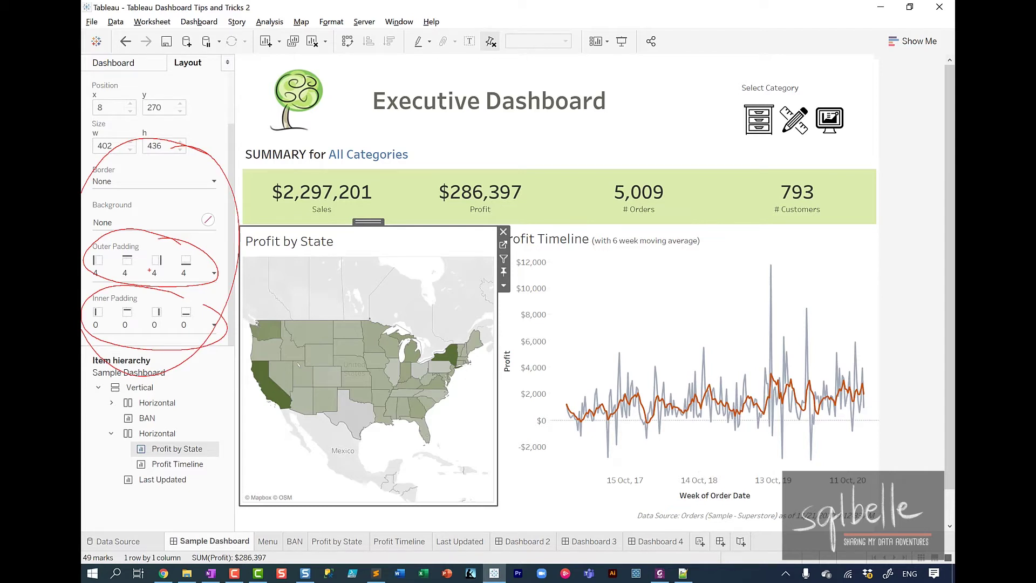
pyautogui.press('Escape')
# Step: Give the Profit by State item a solid border in the thickest line weight
pyautogui.click(141, 182)
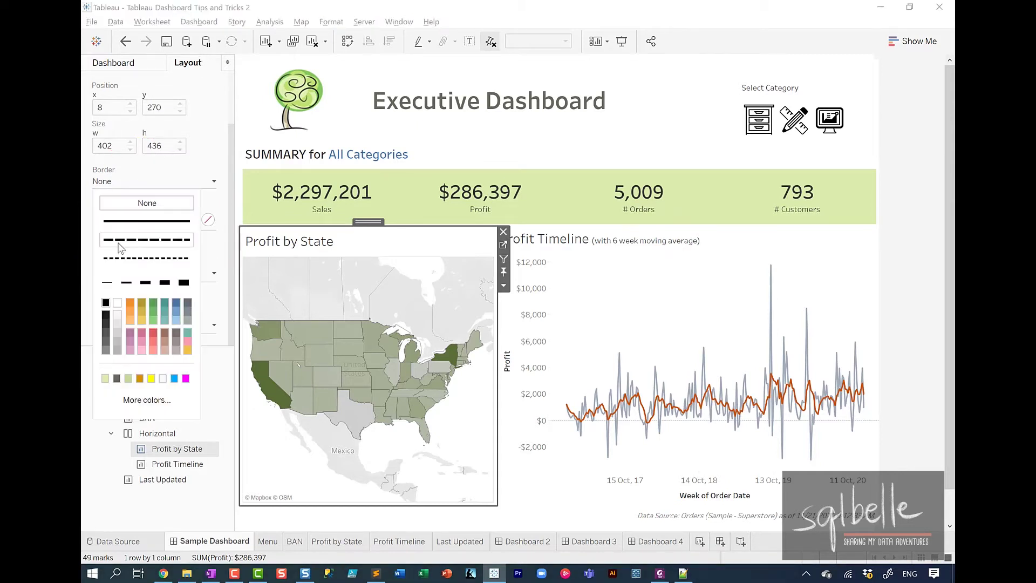
pyautogui.click(146, 221)
pyautogui.click(183, 282)
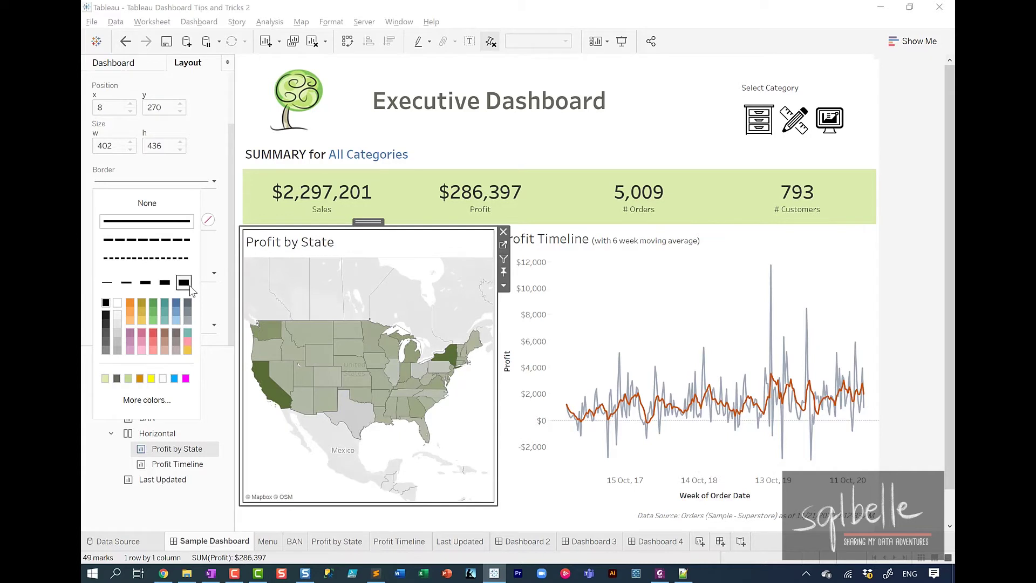
# Step: Colour the Profit by State item's border orange and reselect the item after checking its appearance
pyautogui.click(130, 302)
pyautogui.click(573, 330)
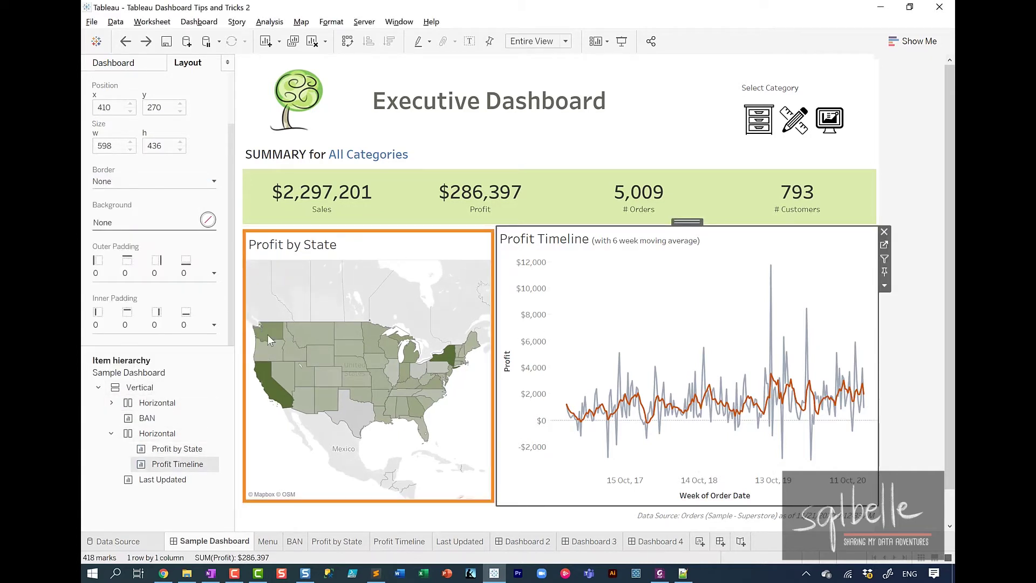
pyautogui.click(363, 254)
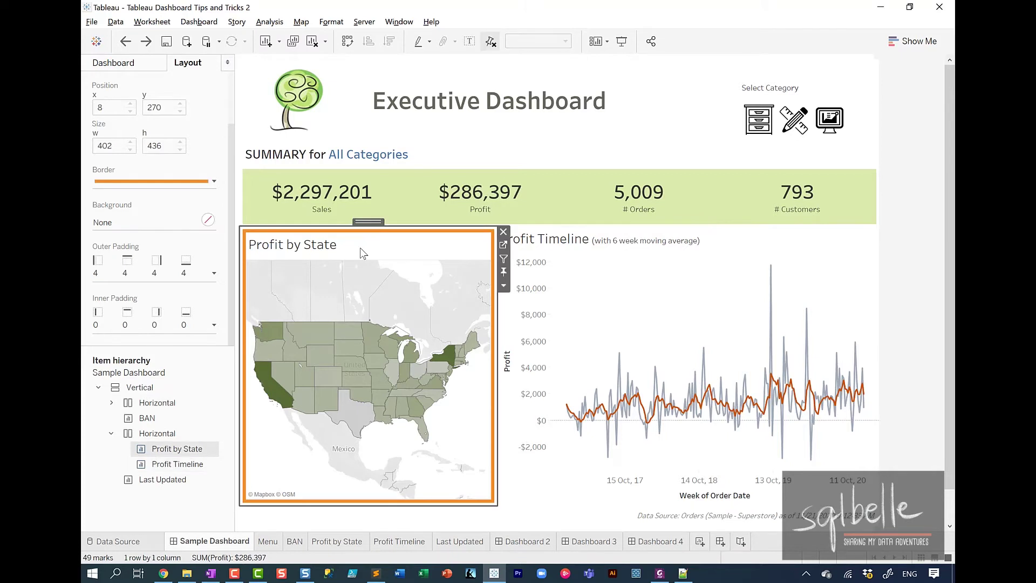
# Step: Fill the Profit by State item's background with yellow
pyautogui.click(208, 219)
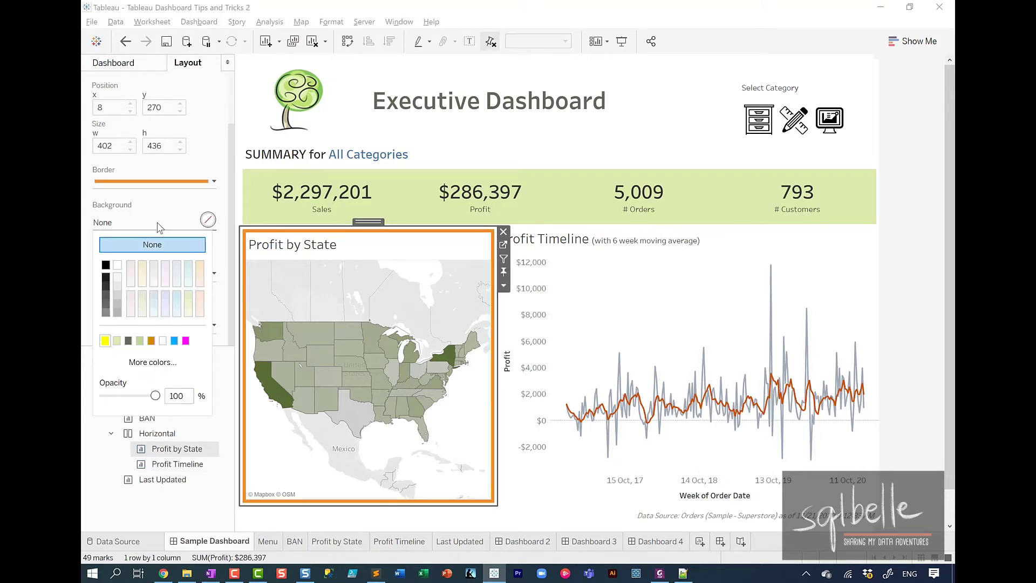
pyautogui.click(106, 340)
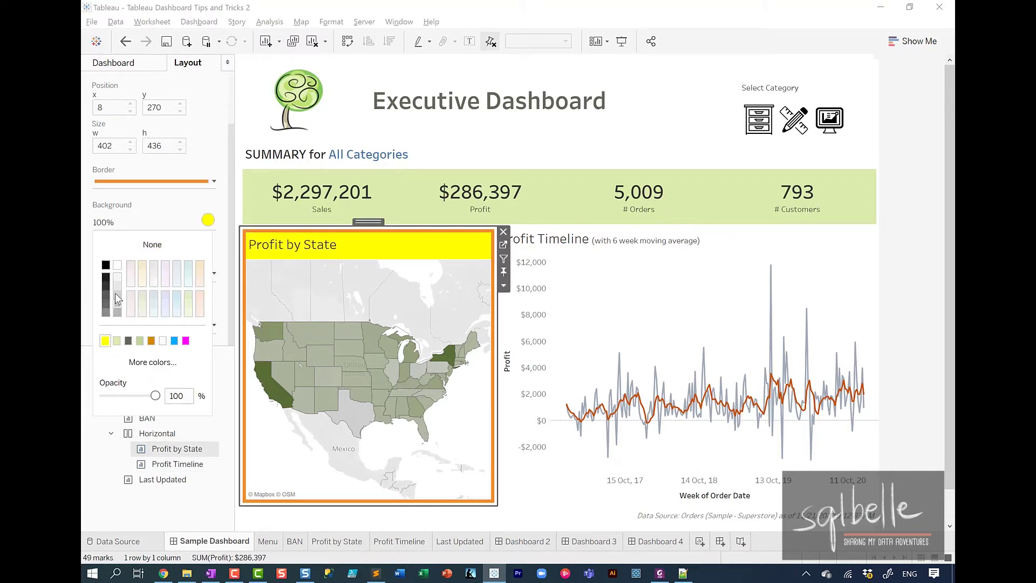
pyautogui.click(172, 210)
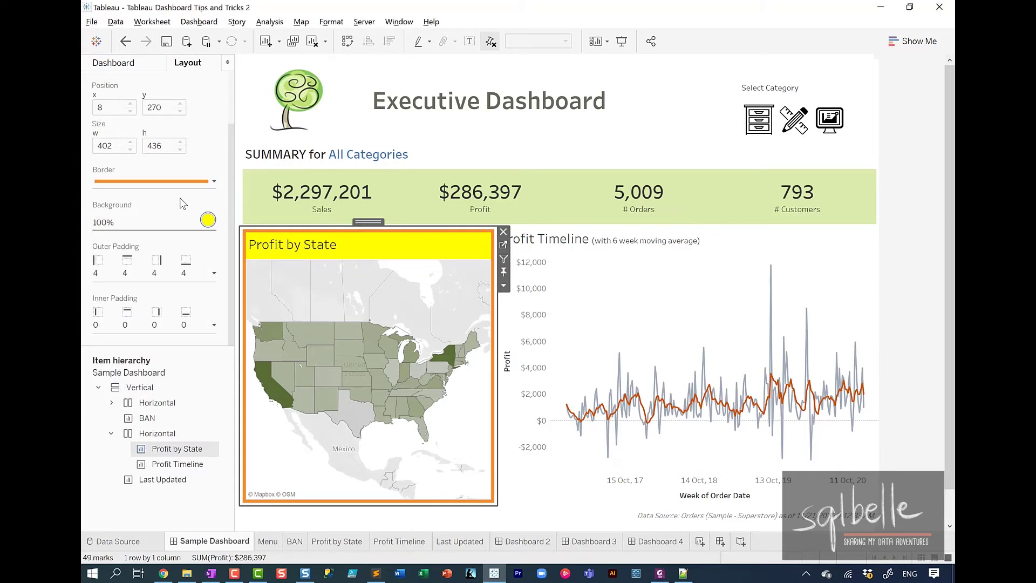
# Step: Try the Profit by State background at 0% opacity, then restore it to yellow at 100%
pyautogui.click(181, 223)
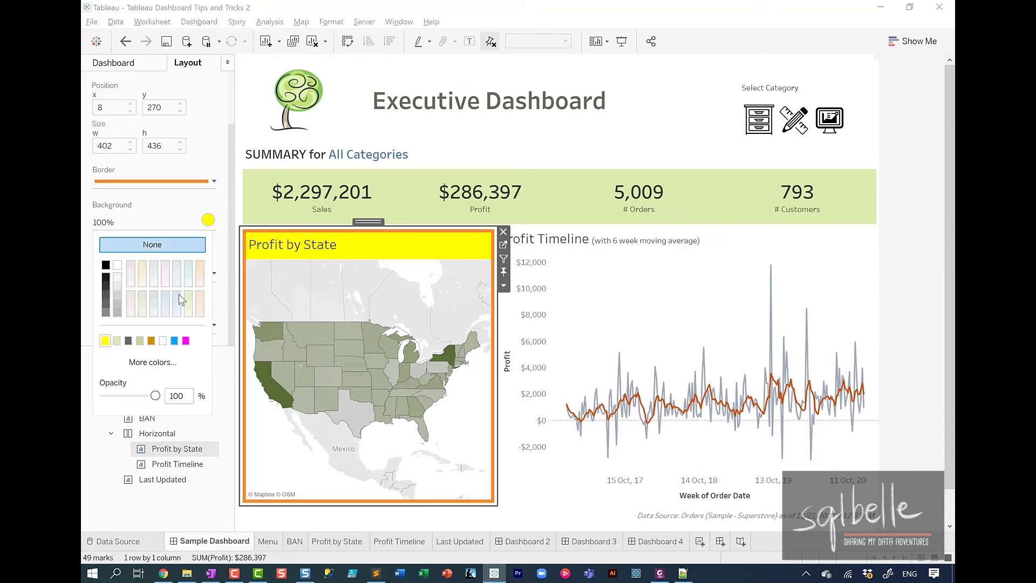
pyautogui.moveTo(156, 396); pyautogui.dragTo(110, 402)
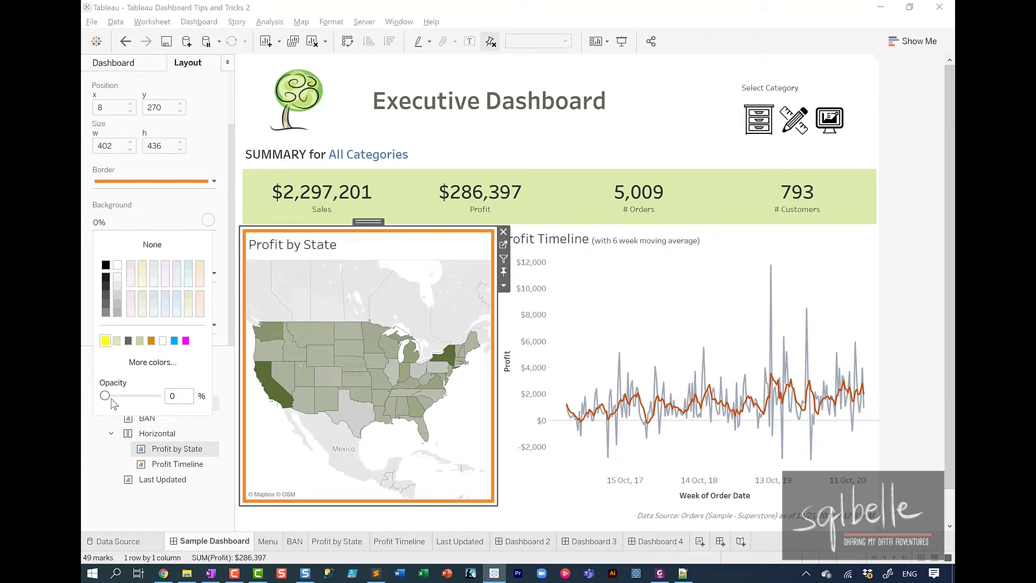
pyautogui.click(105, 340)
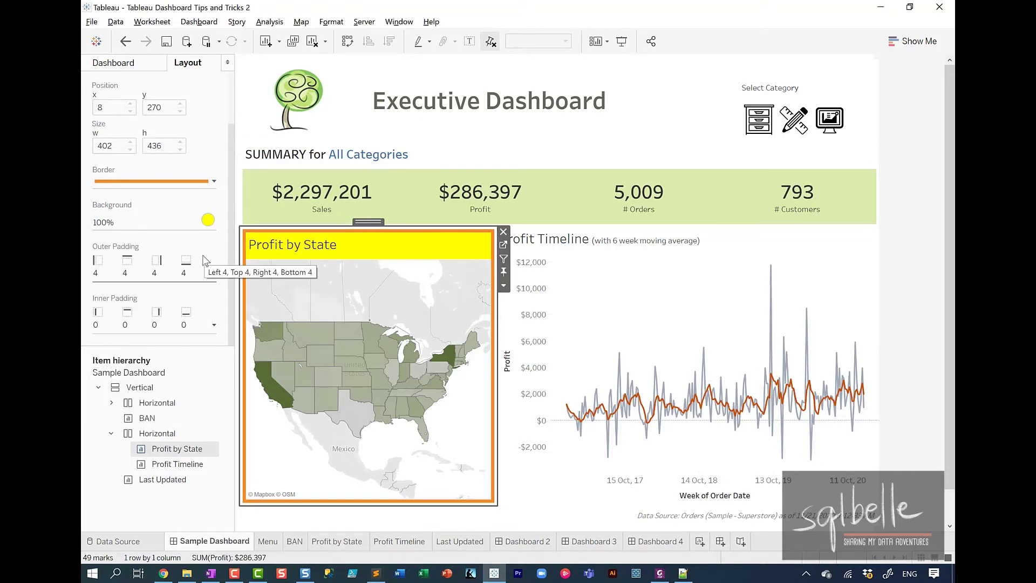
# Step: Increase the Profit by State item's outer padding to 25 equally on all sides
pyautogui.click(204, 259)
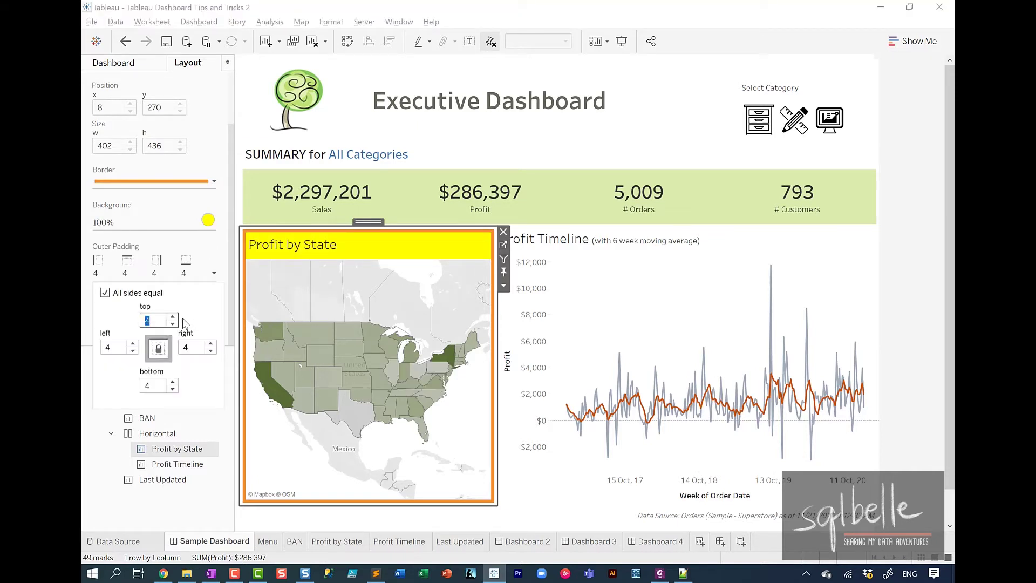
pyautogui.click(172, 318)
pyautogui.click(172, 318)
pyautogui.click(173, 317)
pyautogui.click(173, 318)
pyautogui.click(173, 317)
pyautogui.click(172, 318)
pyautogui.click(172, 318)
pyautogui.click(172, 318)
pyautogui.click(172, 318)
pyautogui.click(172, 317)
pyautogui.click(172, 318)
pyautogui.click(173, 317)
pyautogui.click(173, 318)
pyautogui.click(173, 318)
pyautogui.click(172, 318)
pyautogui.click(173, 318)
pyautogui.click(172, 318)
pyautogui.click(173, 318)
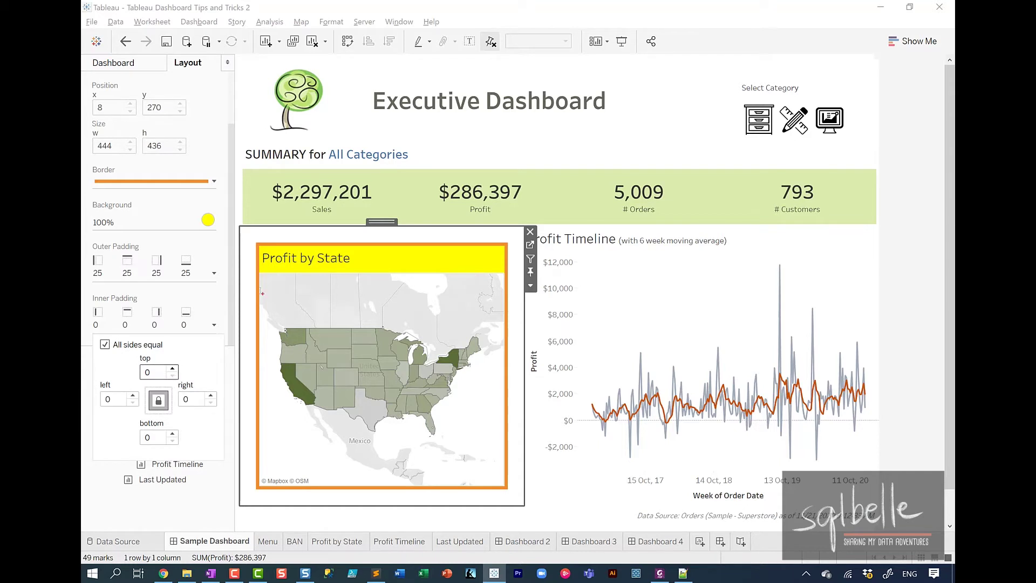
pyautogui.moveTo(261, 296)
pyautogui.mouseDown()
pyautogui.moveTo(259, 318)
pyautogui.moveTo(263, 299)
pyautogui.moveTo(287, 306)
pyautogui.mouseUp()
pyautogui.moveTo(281, 300); pyautogui.dragTo(283, 315)
pyautogui.press('Escape')
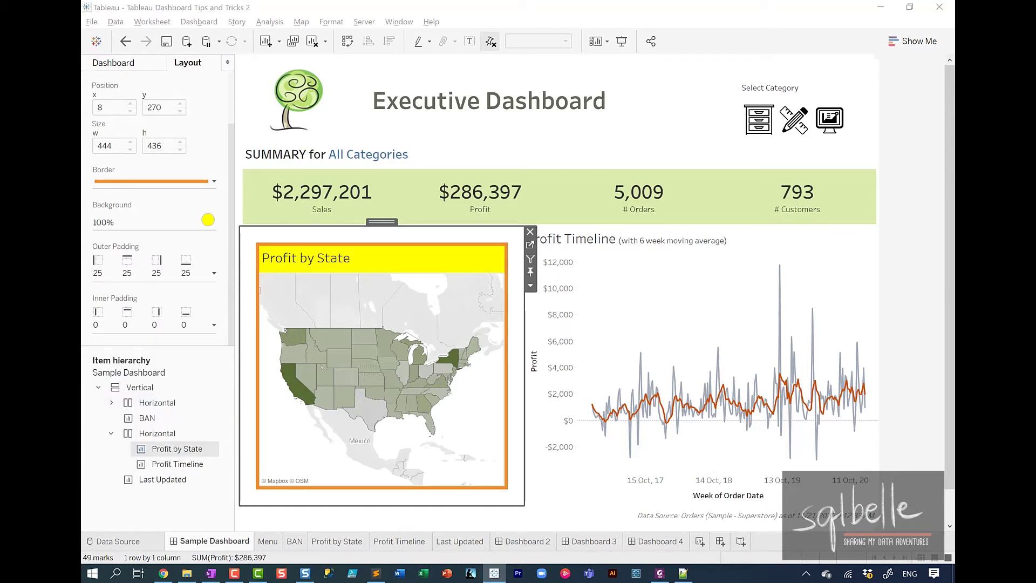
# Step: Increase the Profit by State item's inner padding equally on all sides
pyautogui.click(214, 324)
pyautogui.click(172, 369)
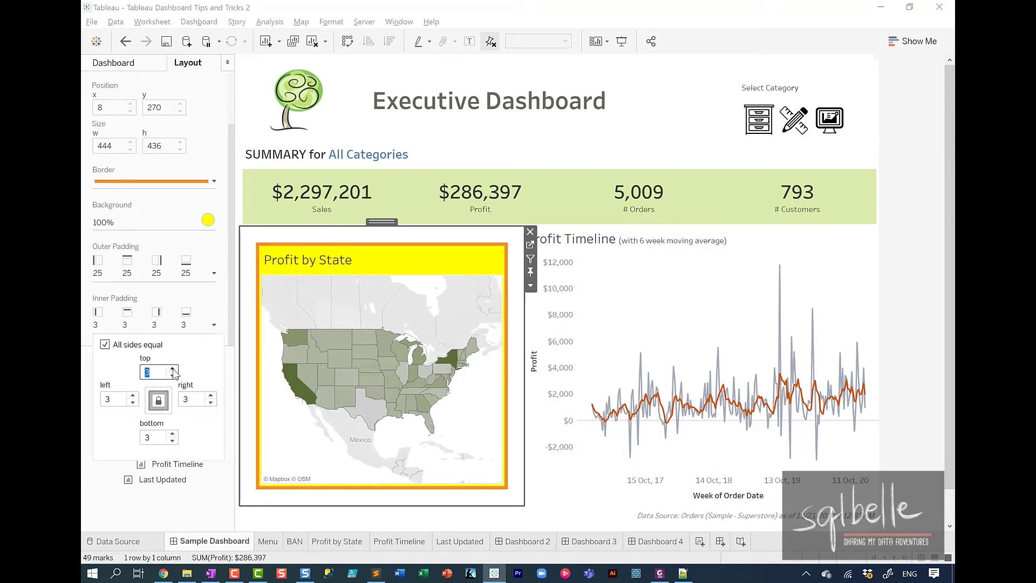
pyautogui.click(172, 370)
pyautogui.click(173, 370)
pyautogui.click(172, 370)
pyautogui.click(173, 370)
pyautogui.click(172, 370)
pyautogui.click(172, 370)
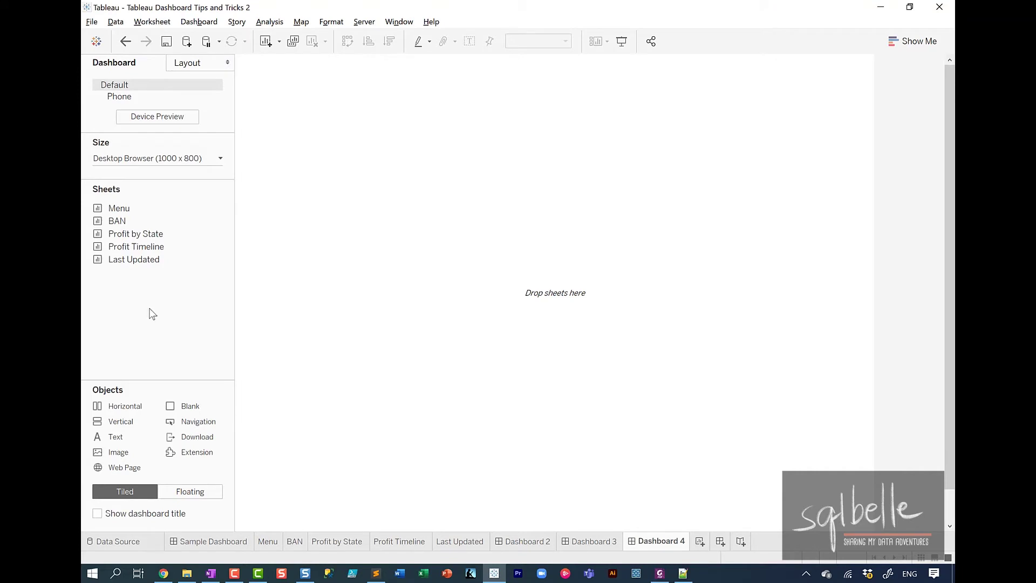
# Step: Add the Profit Timeline sheet to the empty Dashboard 4 and select its Measure Names legend
pyautogui.moveTo(135, 246); pyautogui.dragTo(370, 252)
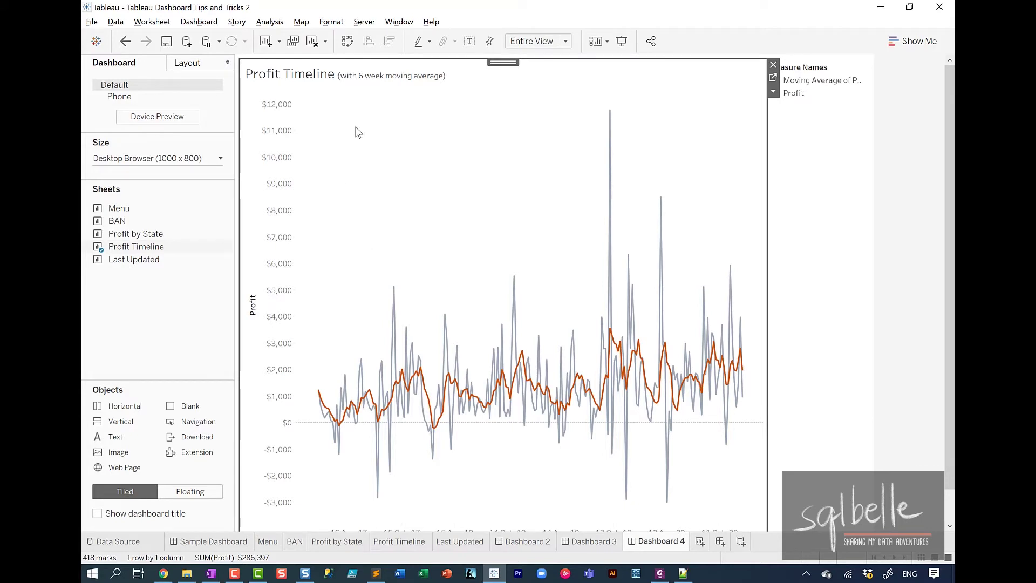
pyautogui.click(825, 111)
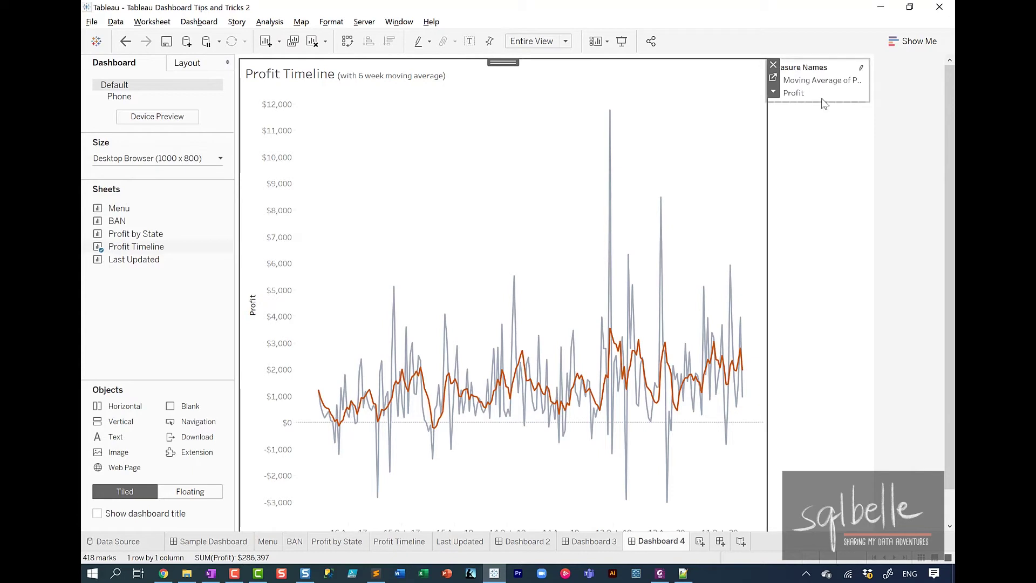
# Step: Show a filter for WEEK(Order Date) on the Profit Timeline worksheet
pyautogui.click(402, 542)
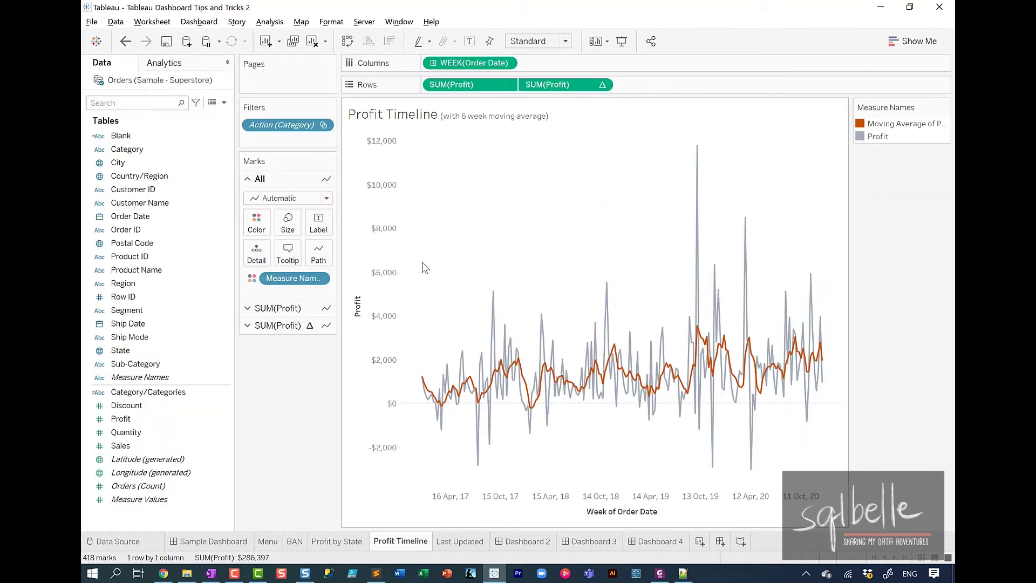
pyautogui.click(509, 62)
pyautogui.click(485, 97)
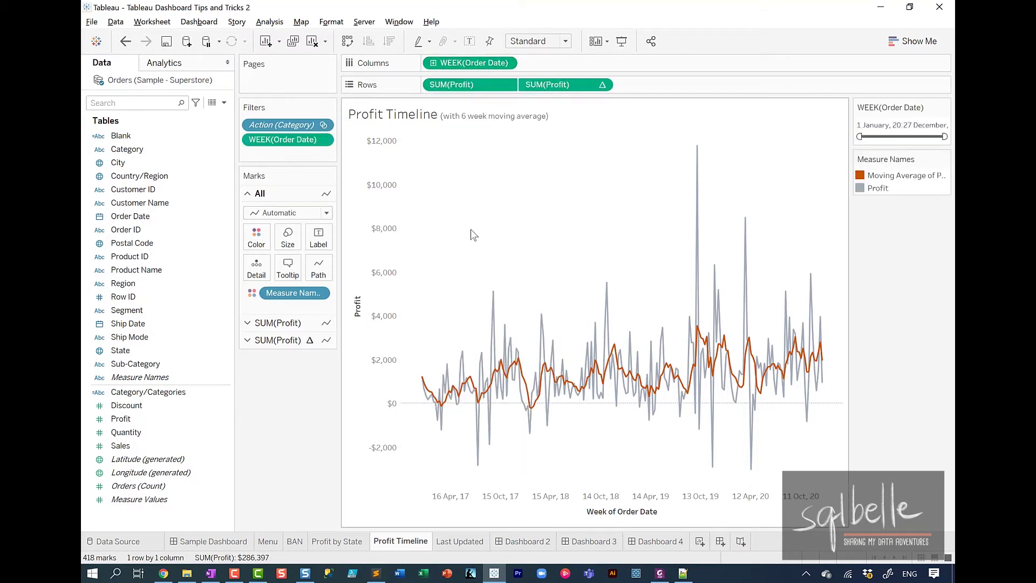
# Step: Return to Dashboard 4 and examine the Legends, Filters and Highlighters options available for the Profit Timeline item
pyautogui.click(657, 541)
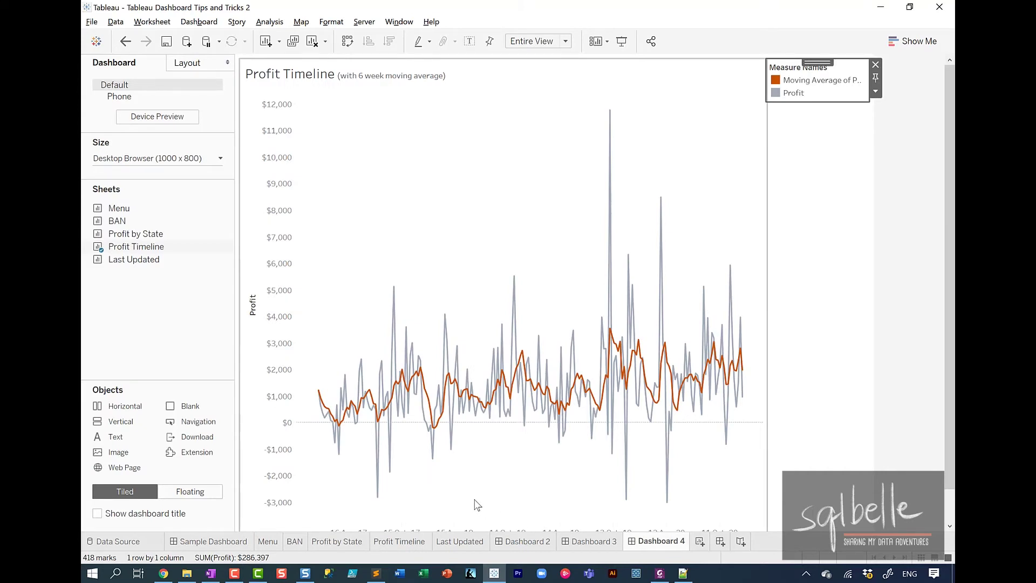
pyautogui.click(347, 86)
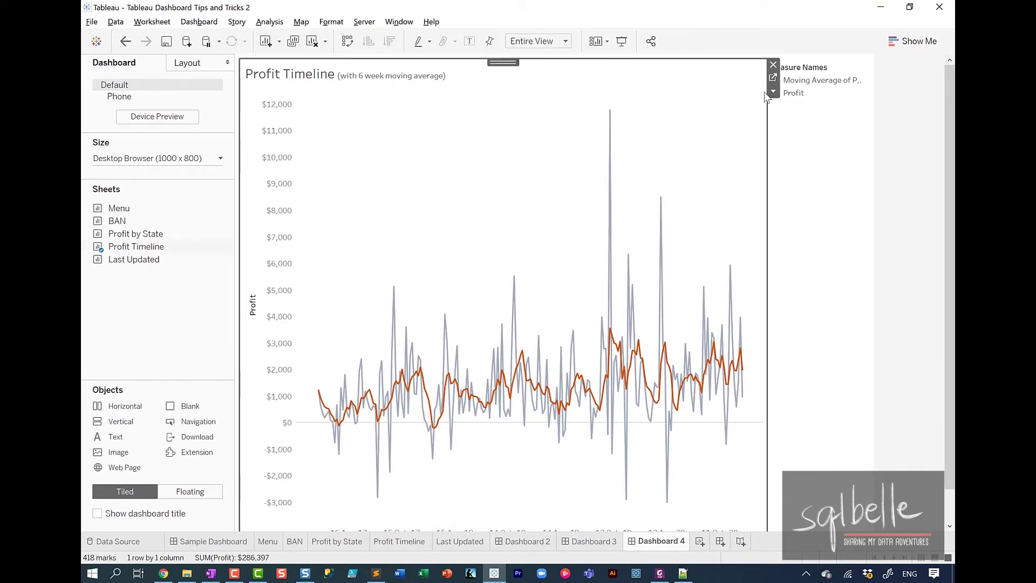
pyautogui.click(773, 92)
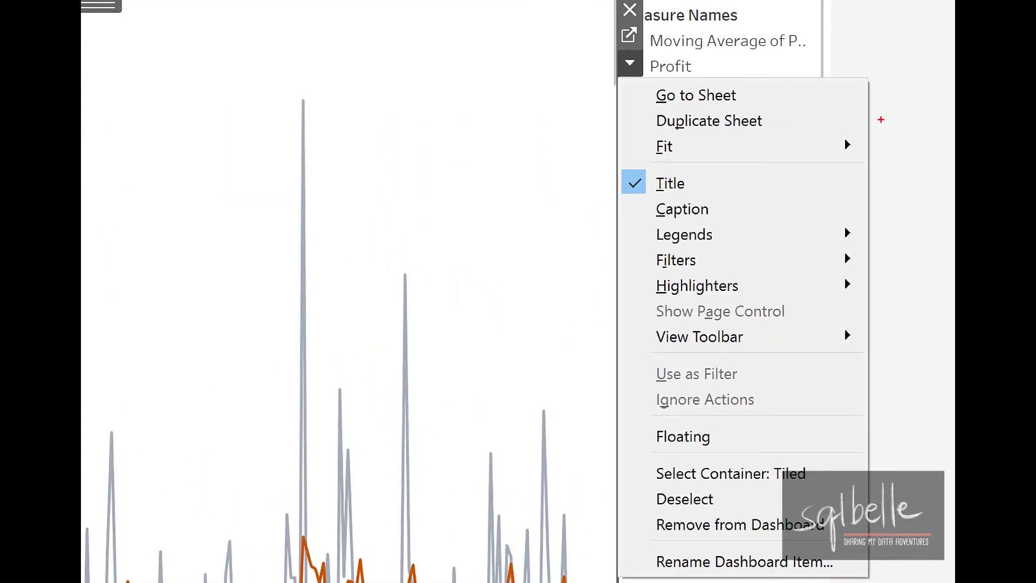
pyautogui.moveTo(744, 233)
pyautogui.mouseDown()
pyautogui.moveTo(728, 226)
pyautogui.moveTo(771, 238)
pyautogui.moveTo(710, 219)
pyautogui.mouseUp()
pyautogui.moveTo(718, 258)
pyautogui.mouseDown()
pyautogui.moveTo(677, 281)
pyautogui.moveTo(717, 254)
pyautogui.mouseUp()
pyautogui.moveTo(749, 293)
pyautogui.mouseDown()
pyautogui.moveTo(672, 312)
pyautogui.moveTo(771, 286)
pyautogui.mouseUp()
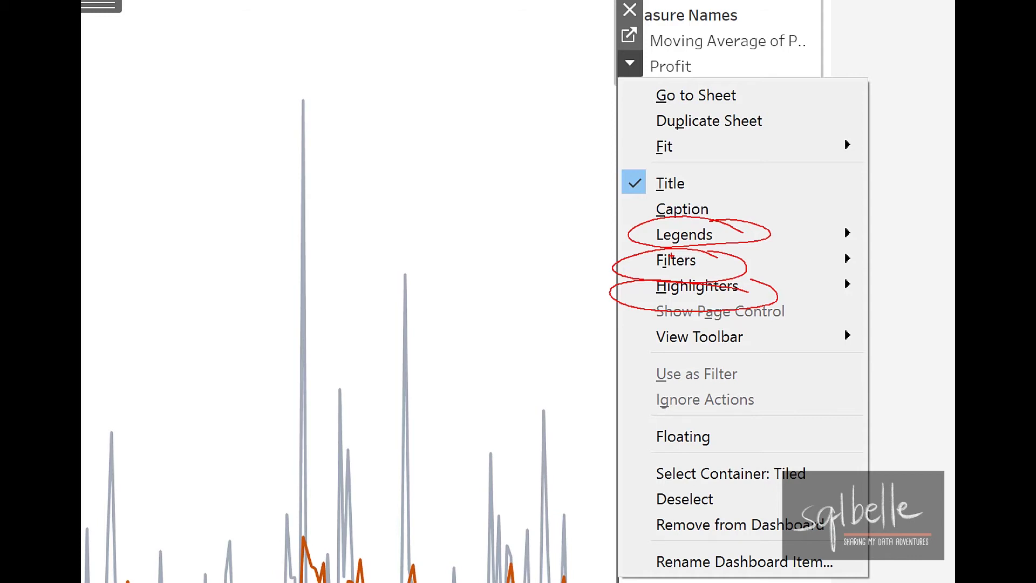
pyautogui.press('Escape')
# Step: Show the Week of Order Date filter for Profit Timeline on Dashboard 4
pyautogui.click(773, 90)
pyautogui.moveTo(797, 189)
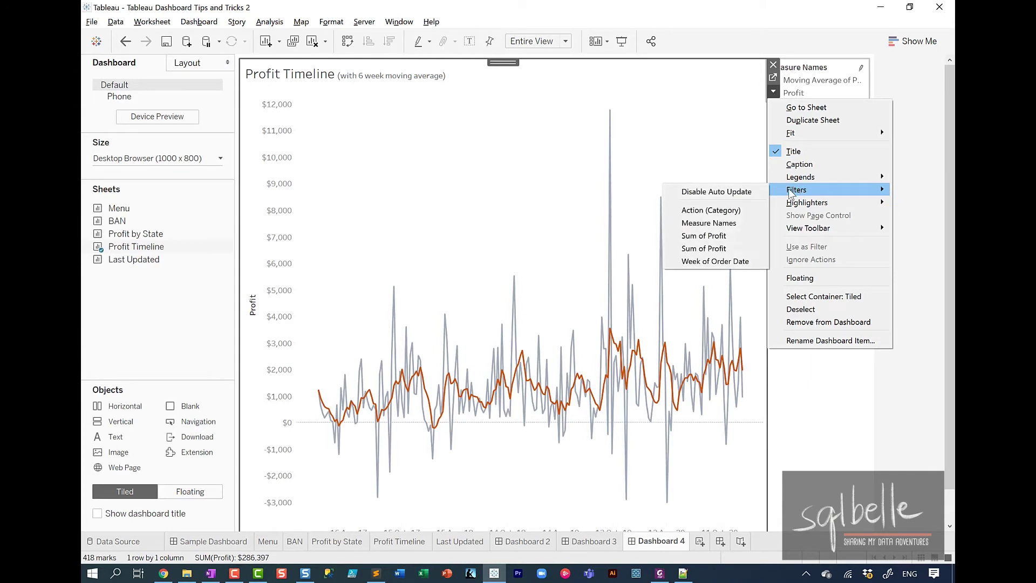
pyautogui.click(720, 261)
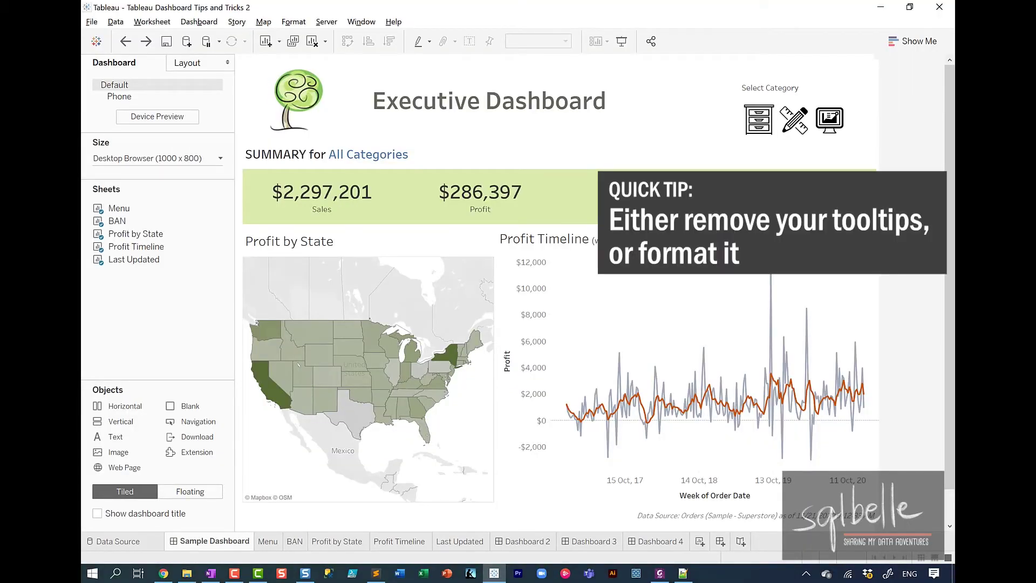
# Step: Examine the tooltips of the Select Category icons on the Sample Dashboard, filtering by Furniture and clearing that selection
pyautogui.moveTo(758, 133)
pyautogui.click(794, 125)
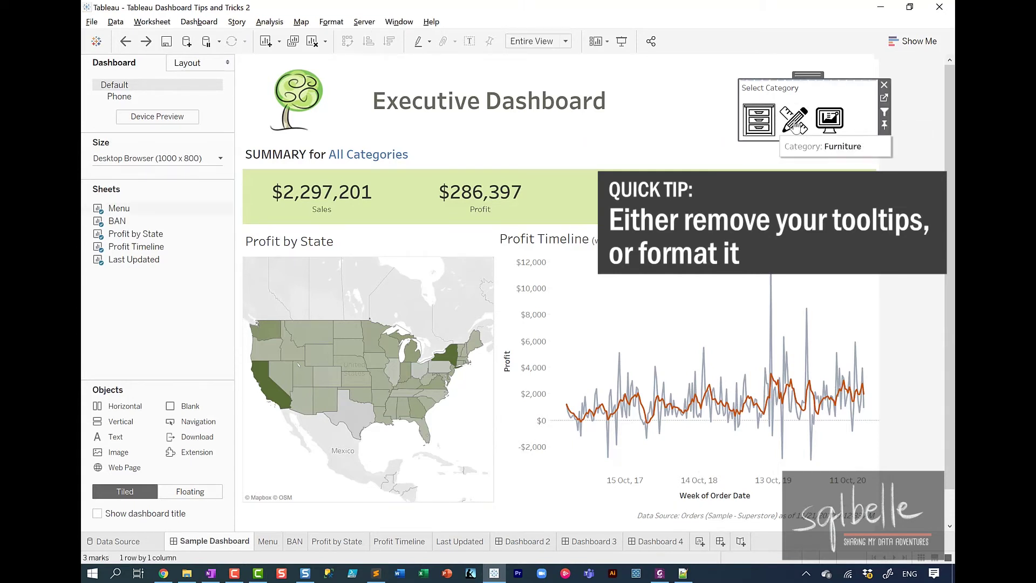
pyautogui.click(794, 125)
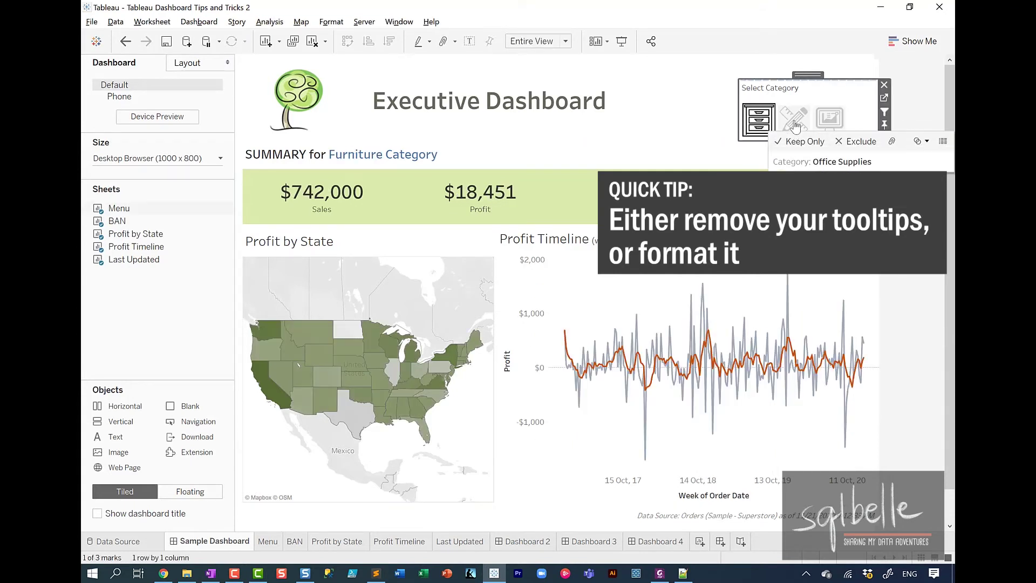
pyautogui.click(754, 126)
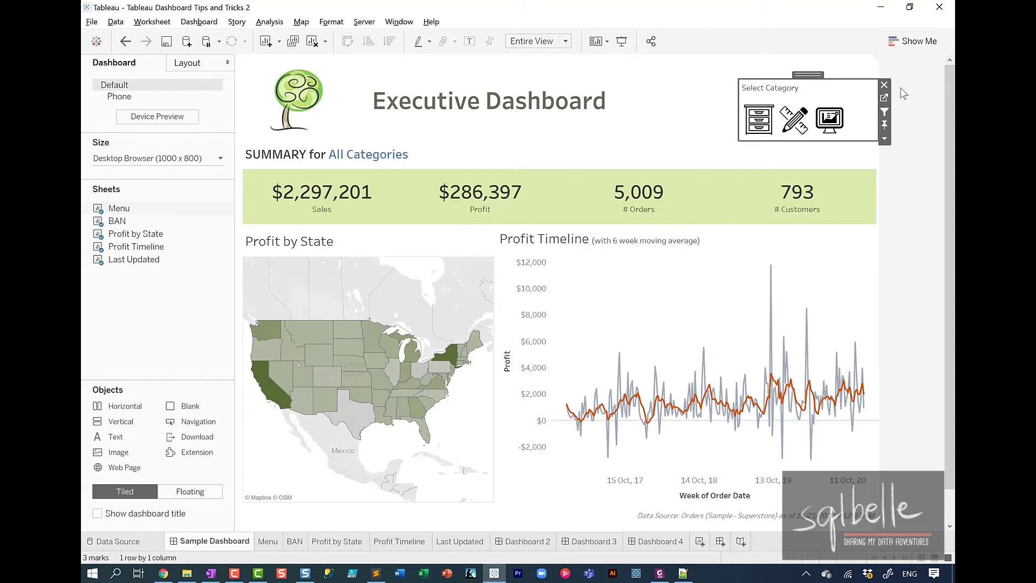
# Step: Open the tooltip settings of the Menu sheet behind the Select Category icons and turn off Show tooltips
pyautogui.click(885, 99)
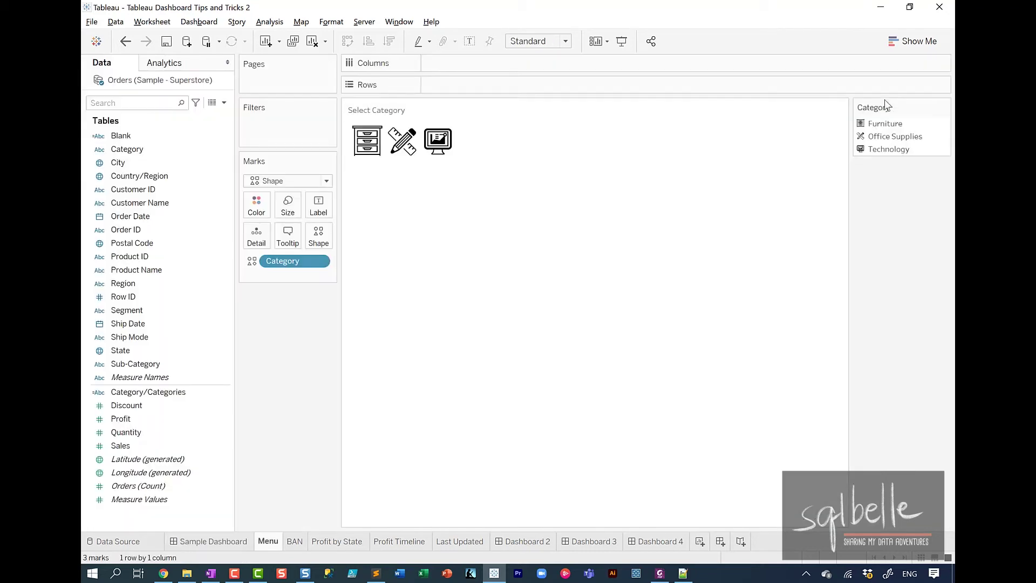
pyautogui.click(287, 234)
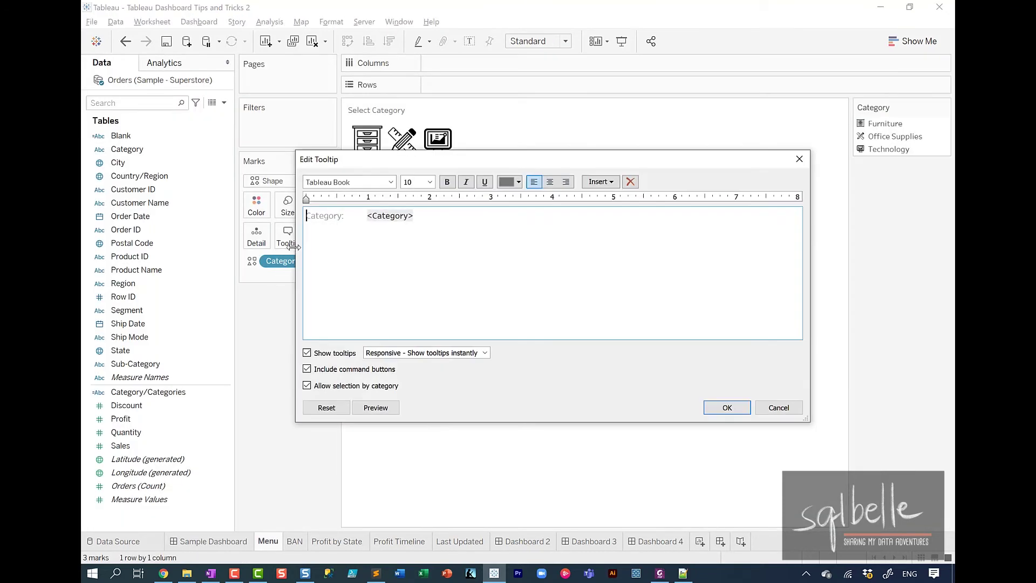
pyautogui.click(334, 353)
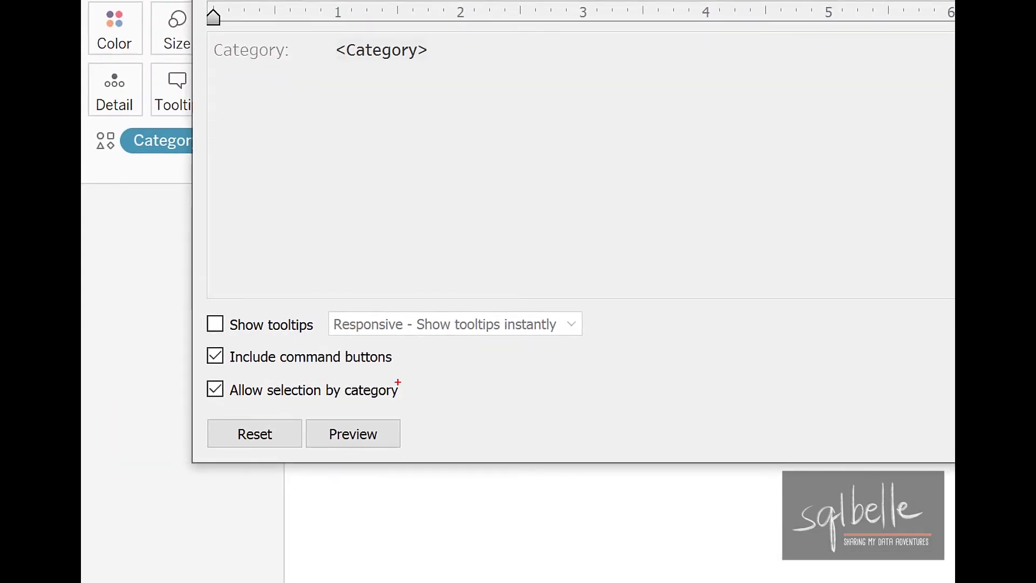
pyautogui.moveTo(215, 310); pyautogui.dragTo(285, 284)
pyautogui.moveTo(370, 342)
pyautogui.mouseDown()
pyautogui.moveTo(277, 338)
pyautogui.moveTo(346, 341)
pyautogui.mouseUp()
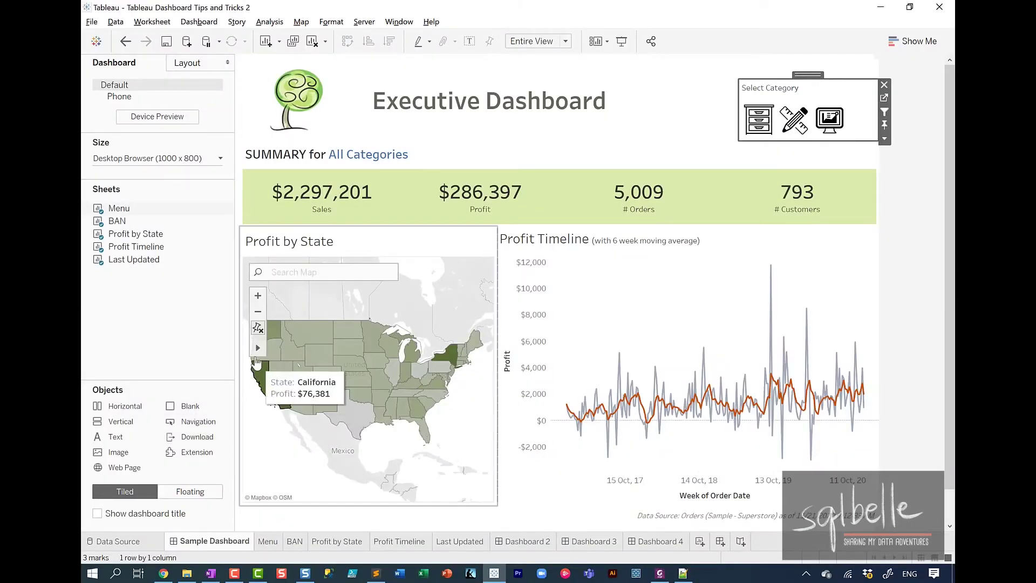
# Step: Examine the State and Profit tooltip for Montana on the Sample Dashboard's Profit by State map
pyautogui.moveTo(299, 338)
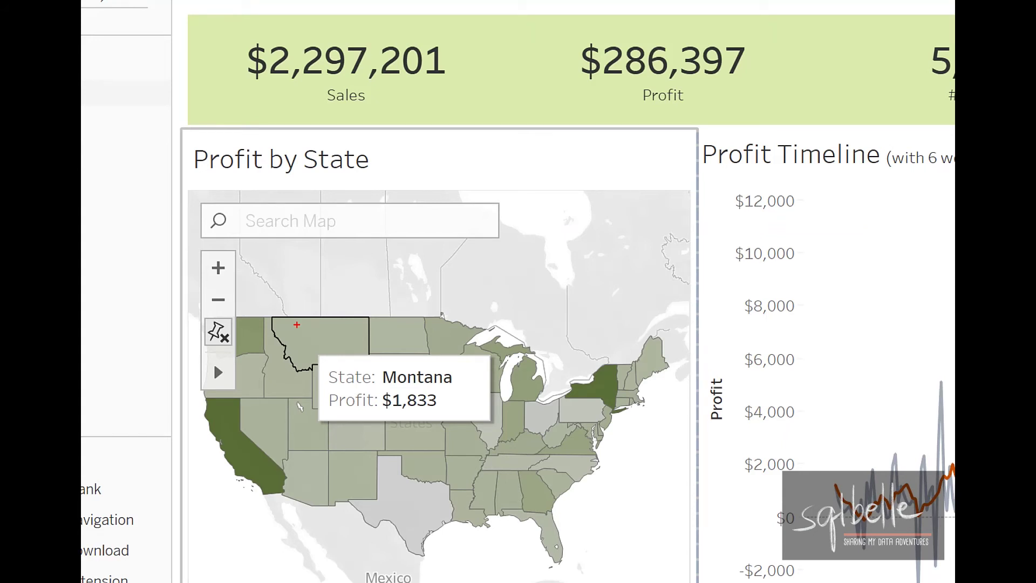
pyautogui.moveTo(465, 332)
pyautogui.mouseDown()
pyautogui.moveTo(321, 351)
pyautogui.moveTo(423, 456)
pyautogui.moveTo(468, 318)
pyautogui.moveTo(445, 326)
pyautogui.mouseUp()
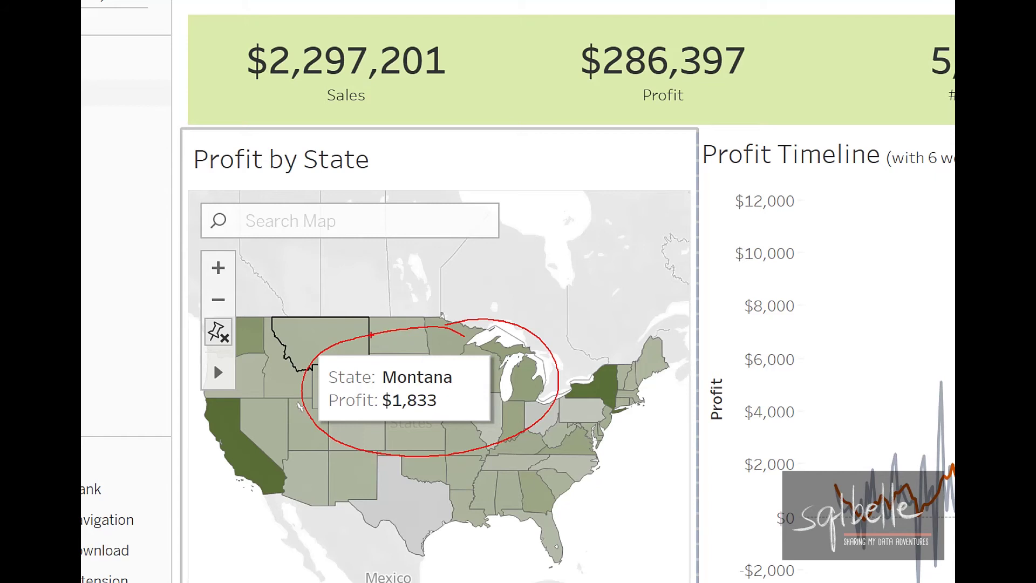
pyautogui.moveTo(457, 227)
pyautogui.mouseDown()
pyautogui.moveTo(381, 343)
pyautogui.moveTo(394, 351)
pyautogui.mouseUp()
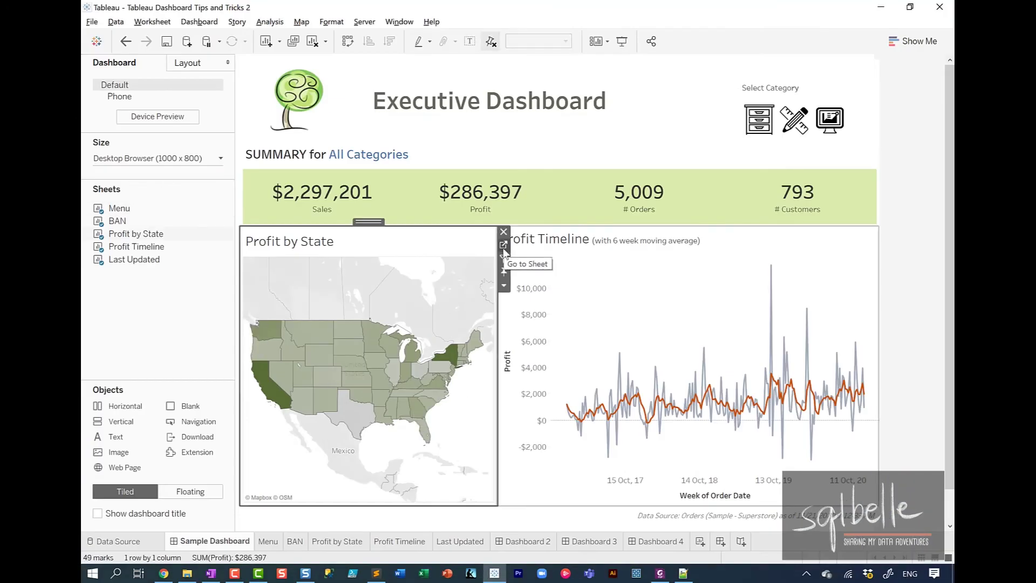
# Step: Open the tooltip settings of the Profit by State sheet and enlarge the font of the State field
pyautogui.click(503, 247)
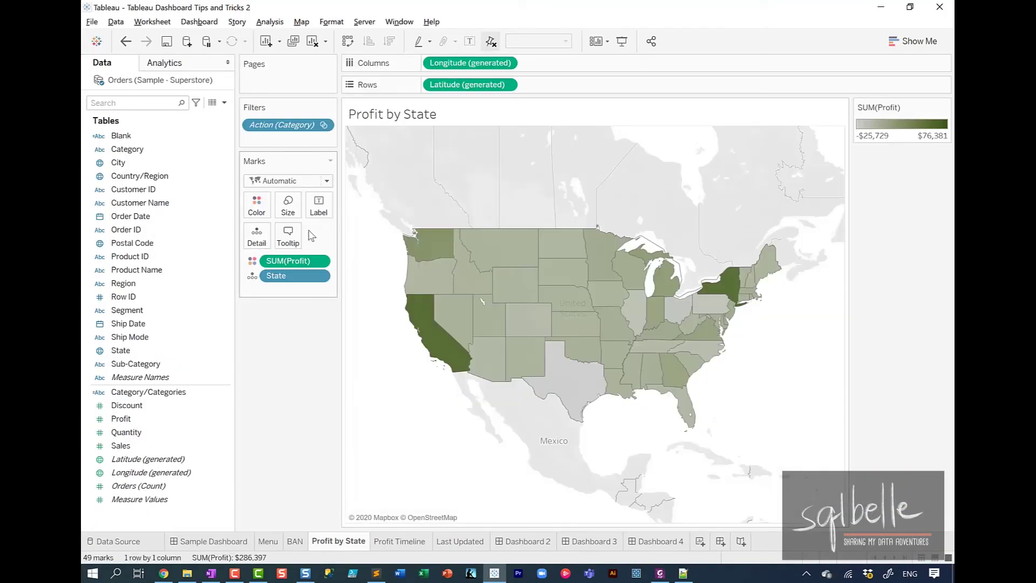
pyautogui.click(287, 234)
pyautogui.moveTo(349, 222); pyautogui.dragTo(261, 222)
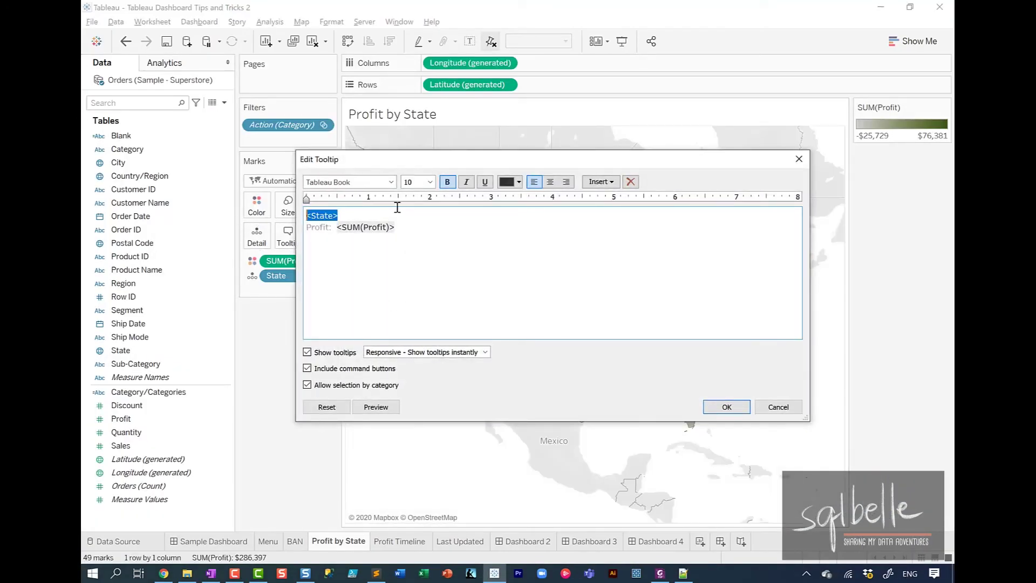
pyautogui.click(430, 182)
pyautogui.click(418, 229)
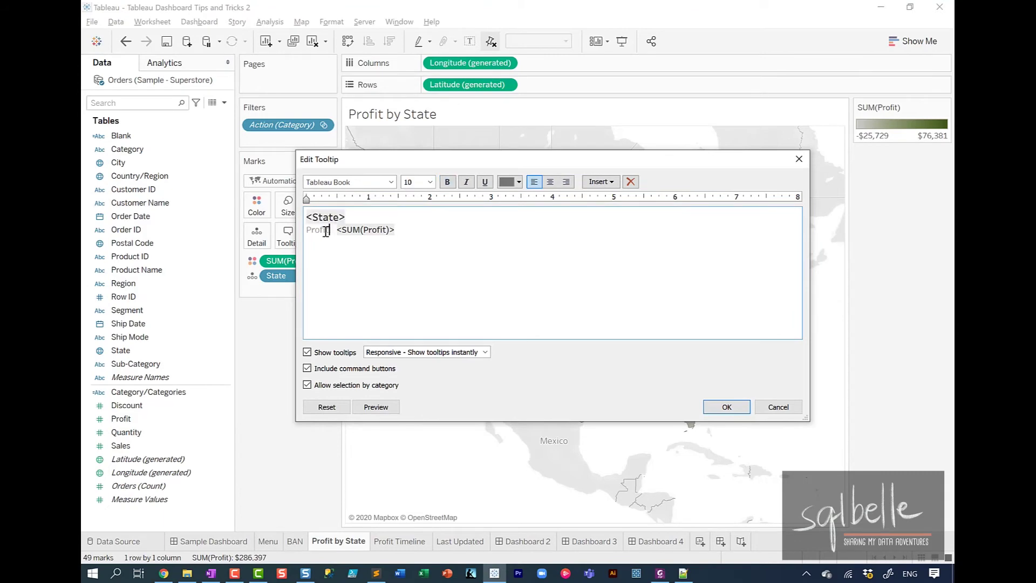
# Step: Replace the "Profit:" label in the Profit by State tooltip with "Profit is"
pyautogui.doubleClick(310, 227)
pyautogui.write('Profit for')
pyautogui.press('BackSpace')
pyautogui.press('BackSpace')
pyautogui.press('BackSpace')
pyautogui.press('BackSpace')
pyautogui.write('is')
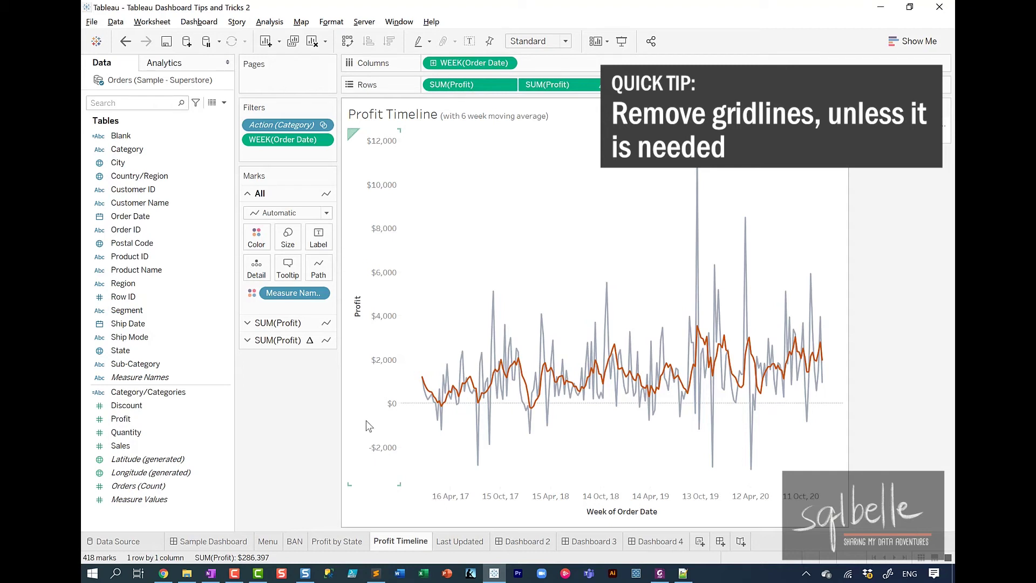
# Step: Examine the line formatting of Profit Timeline for the whole sheet, its rows and its columns, including the grid lines
pyautogui.click(331, 21)
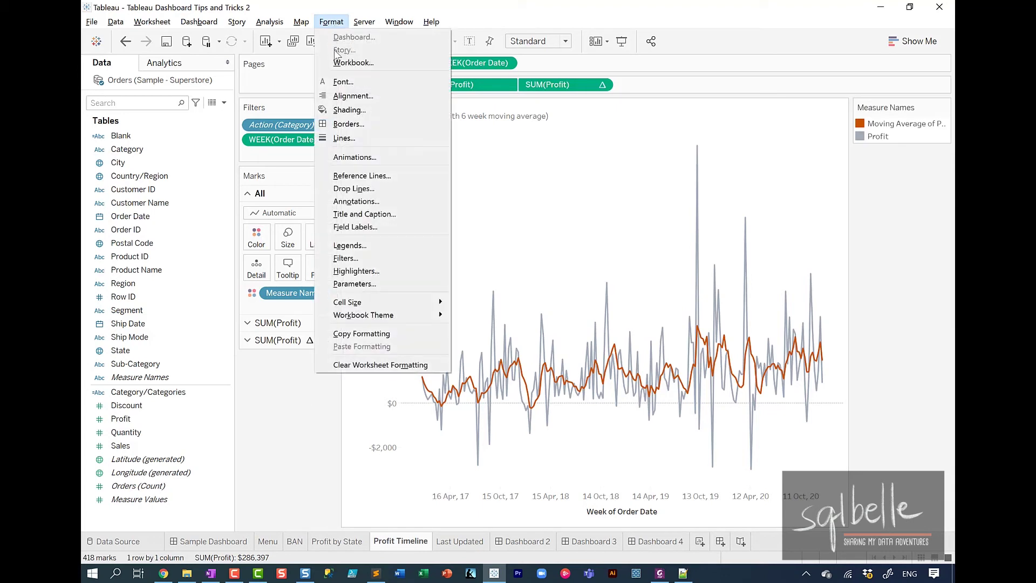
pyautogui.click(345, 138)
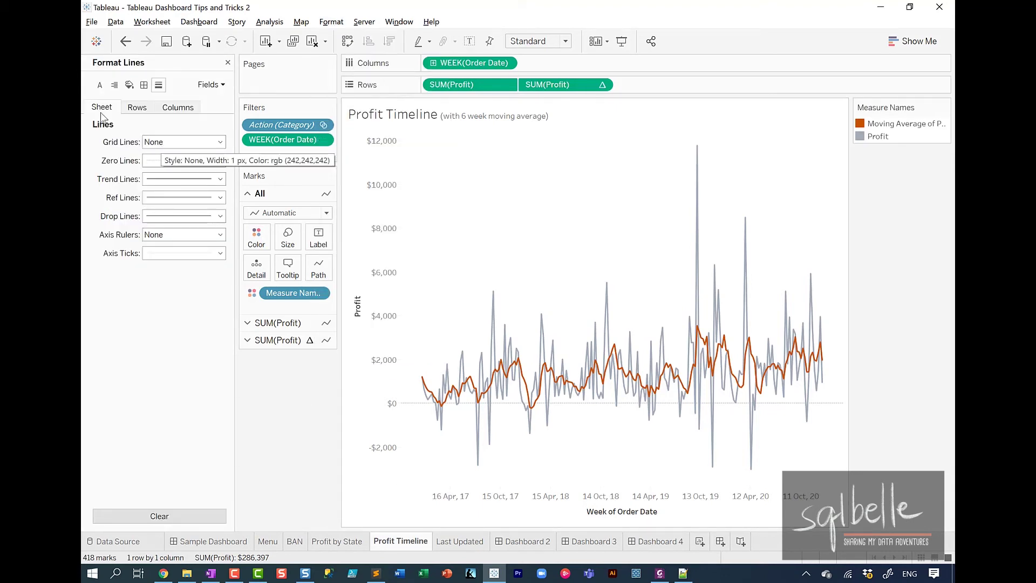
pyautogui.click(141, 109)
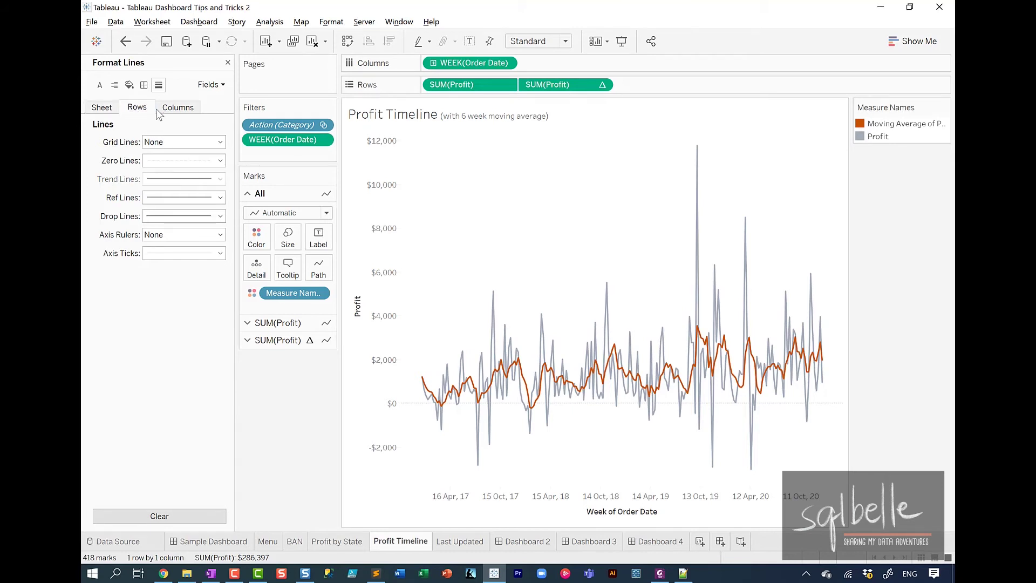
pyautogui.click(185, 110)
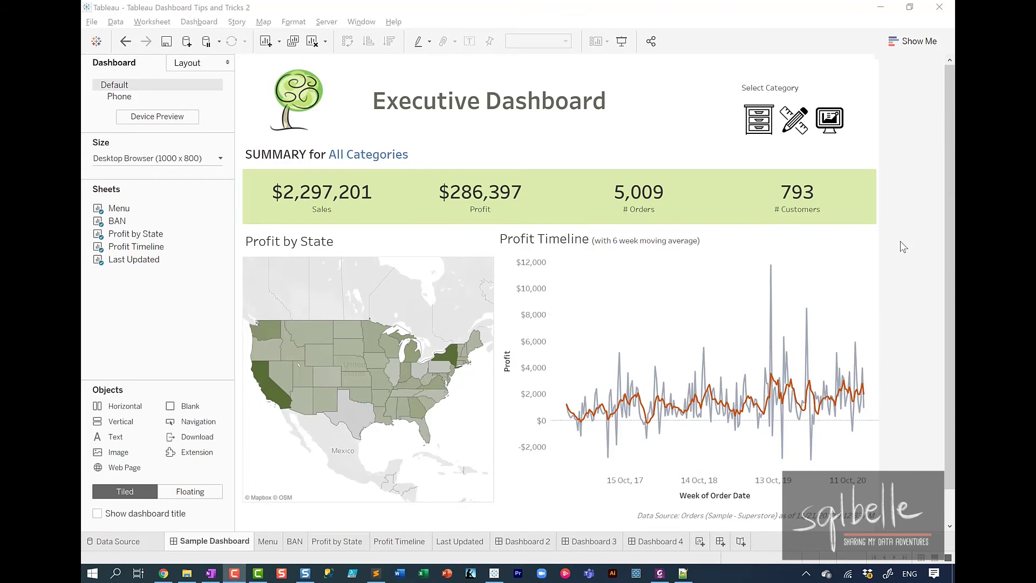
pyautogui.moveTo(243, 61)
pyautogui.mouseDown()
pyautogui.moveTo(253, 277)
pyautogui.moveTo(469, 449)
pyautogui.moveTo(877, 493)
pyautogui.mouseUp()
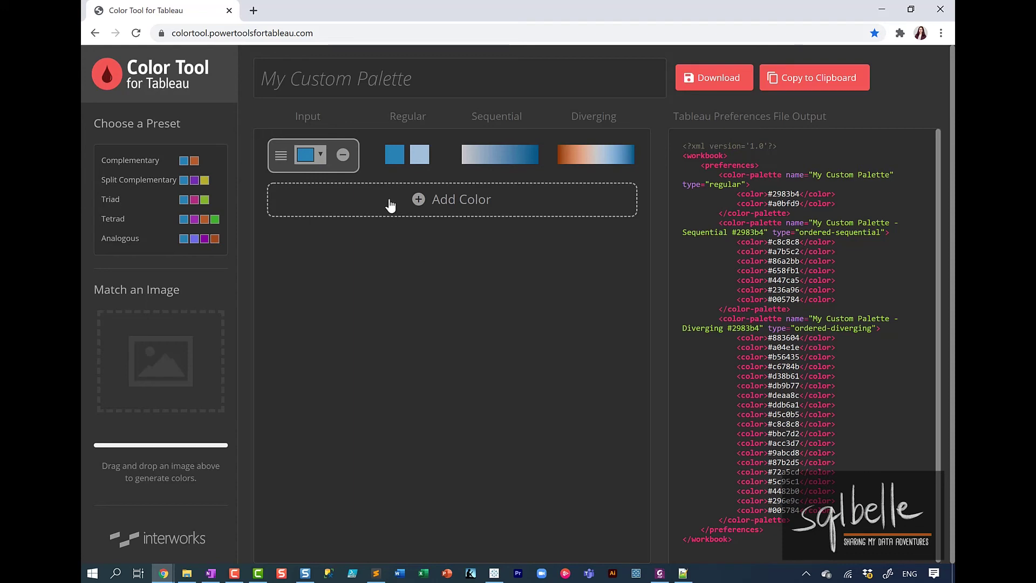
# Step: Examine the color picker of the first input color in Color Tool for Tableau
pyautogui.click(322, 157)
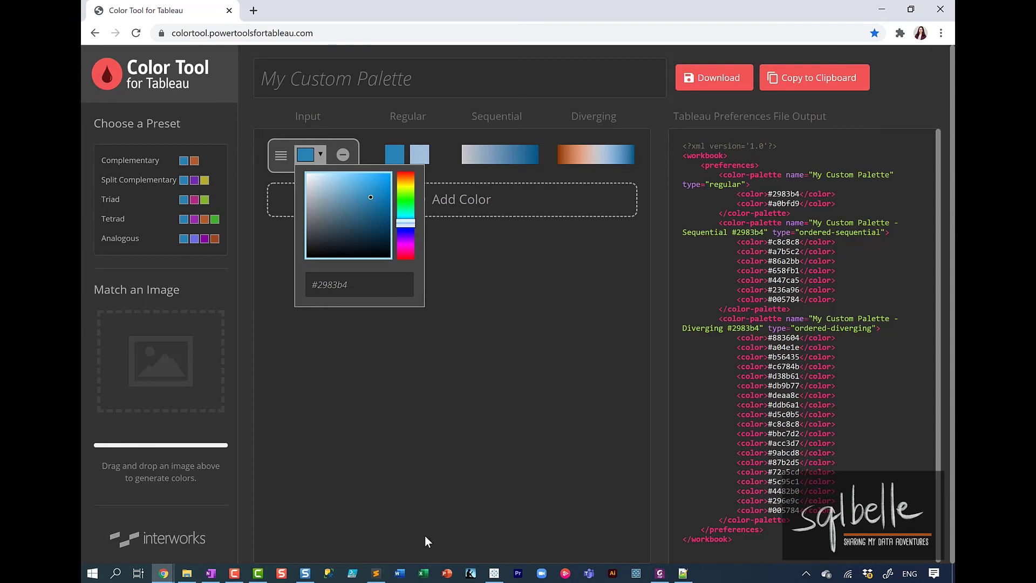
pyautogui.click(403, 500)
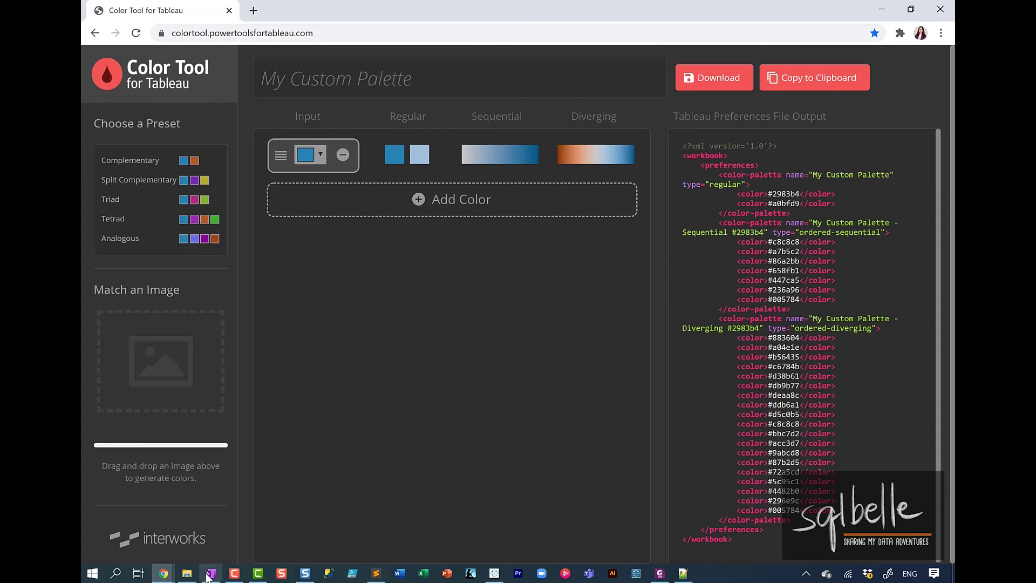
# Step: Generate palette colors in Color Tool for Tableau from the tree logo image and name the palette "Green Tree Brand"
pyautogui.click(187, 573)
pyautogui.moveTo(356, 380); pyautogui.dragTo(169, 370)
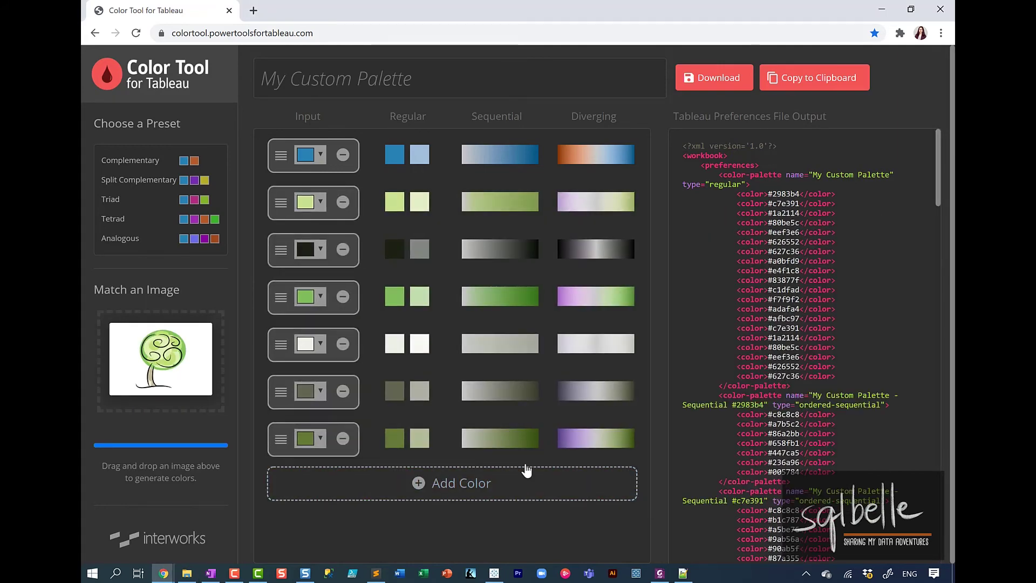
pyautogui.click(379, 77)
pyautogui.write('Green ')
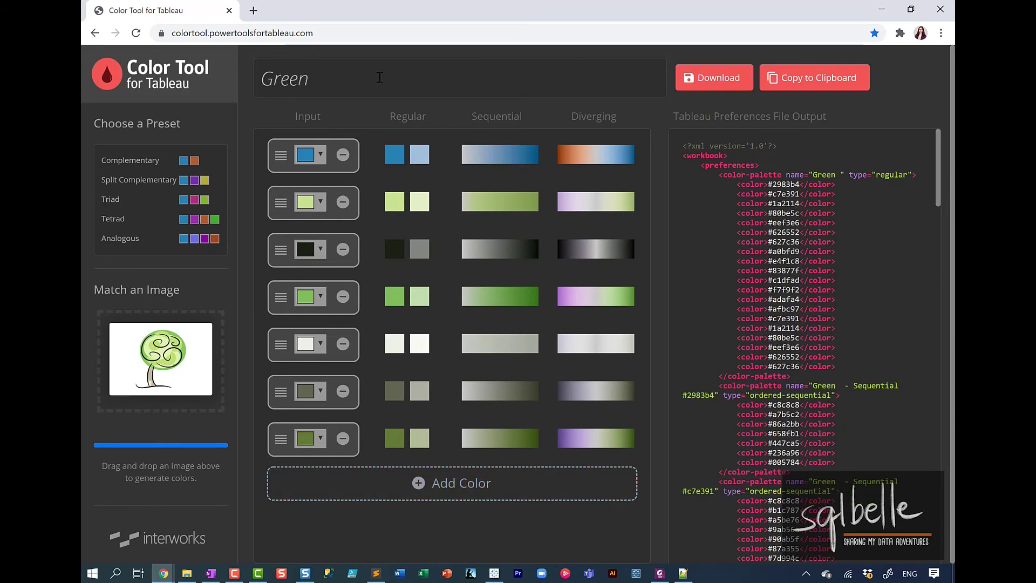
pyautogui.write('Tree Brand')
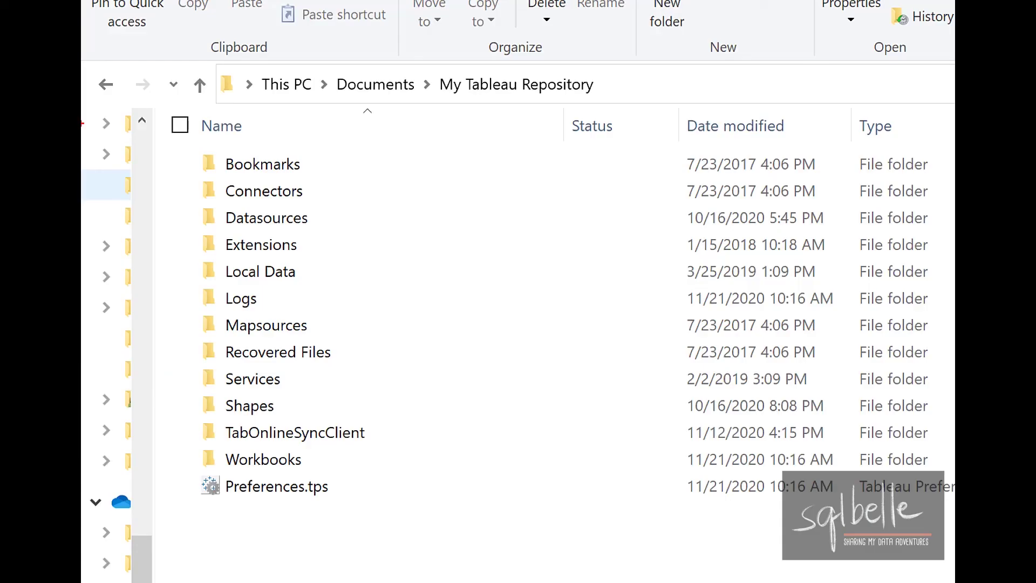
# Step: Open Preferences.tps from the My Tableau Repository folder in Notepad++ to view its color palette definitions
pyautogui.moveTo(604, 54)
pyautogui.mouseDown()
pyautogui.moveTo(427, 76)
pyautogui.moveTo(647, 65)
pyautogui.moveTo(534, 63)
pyautogui.mouseUp()
pyautogui.moveTo(370, 477)
pyautogui.mouseDown()
pyautogui.moveTo(162, 488)
pyautogui.moveTo(416, 497)
pyautogui.moveTo(354, 469)
pyautogui.mouseUp()
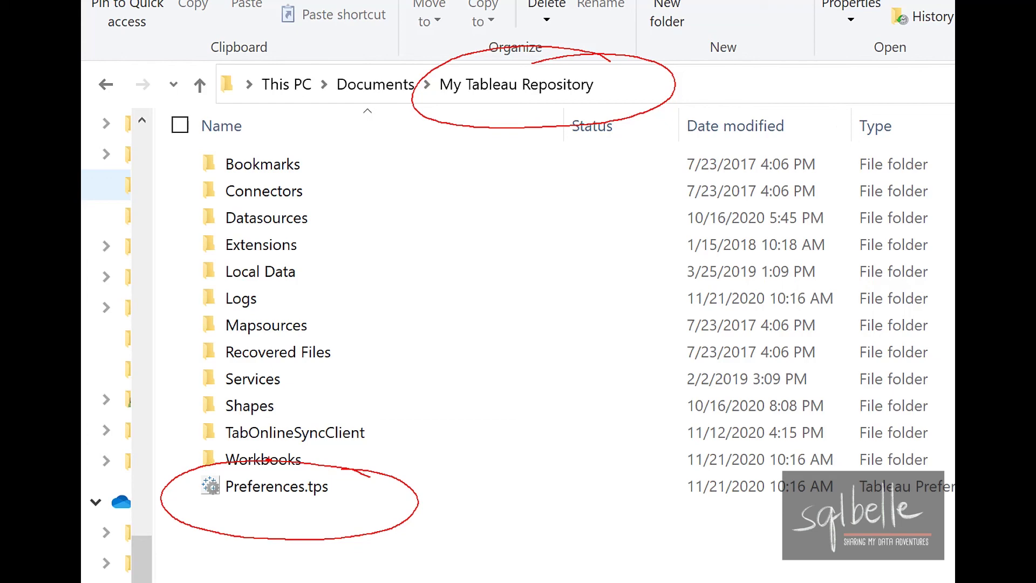
pyautogui.rightClick(285, 491)
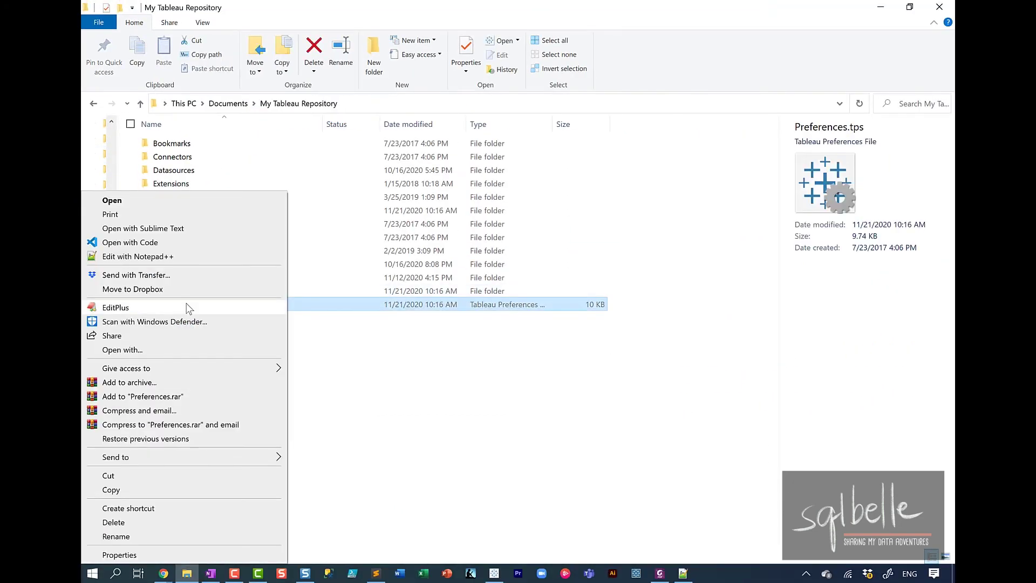
pyautogui.click(151, 258)
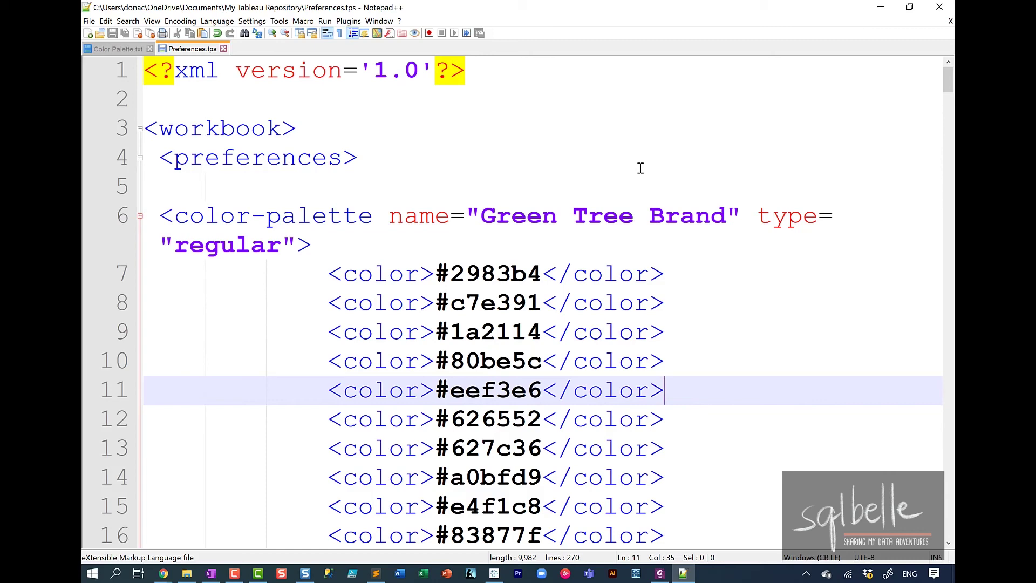
# Step: Switch to Tableau and examine the Green Tree Brand palettes offered for the Profit colors of the Profit by State sheet
pyautogui.hotkey('alt', 'Tab')
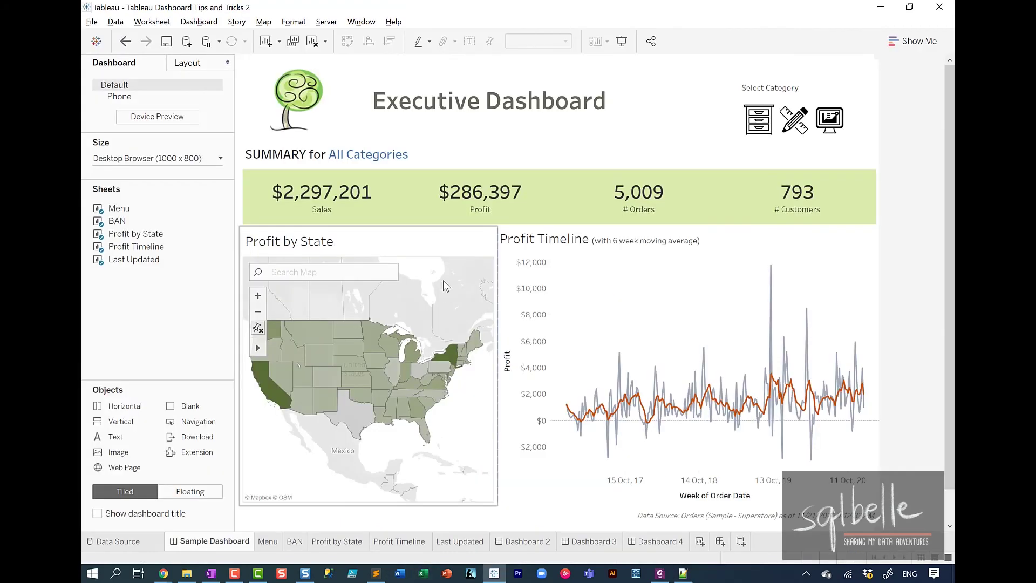
pyautogui.click(477, 267)
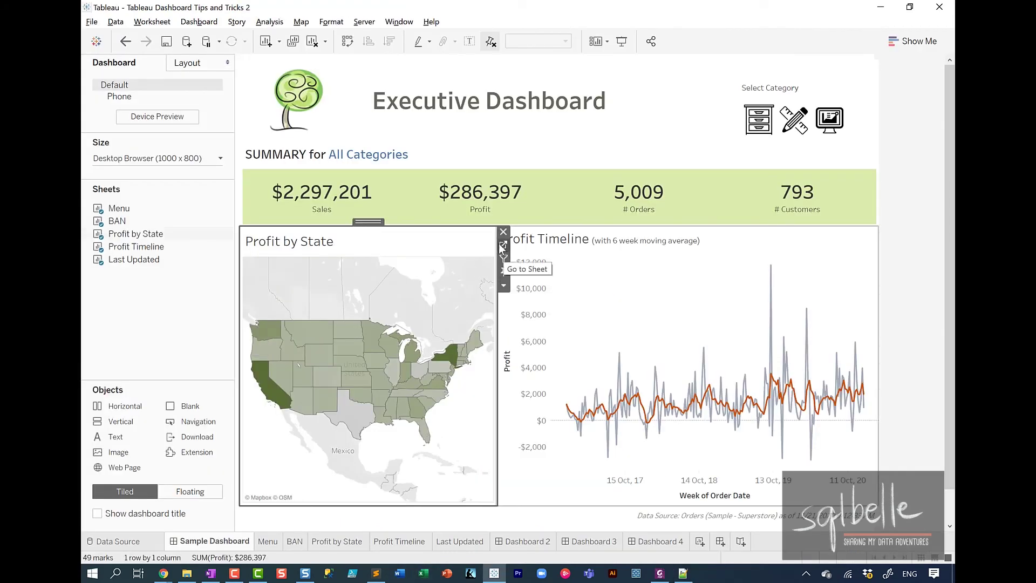
pyautogui.click(502, 246)
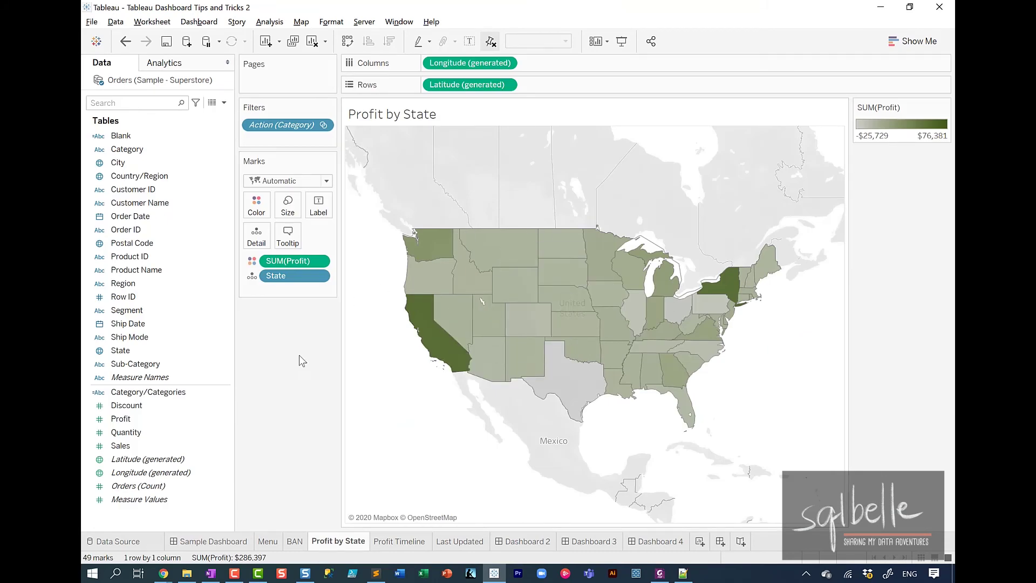
pyautogui.click(257, 206)
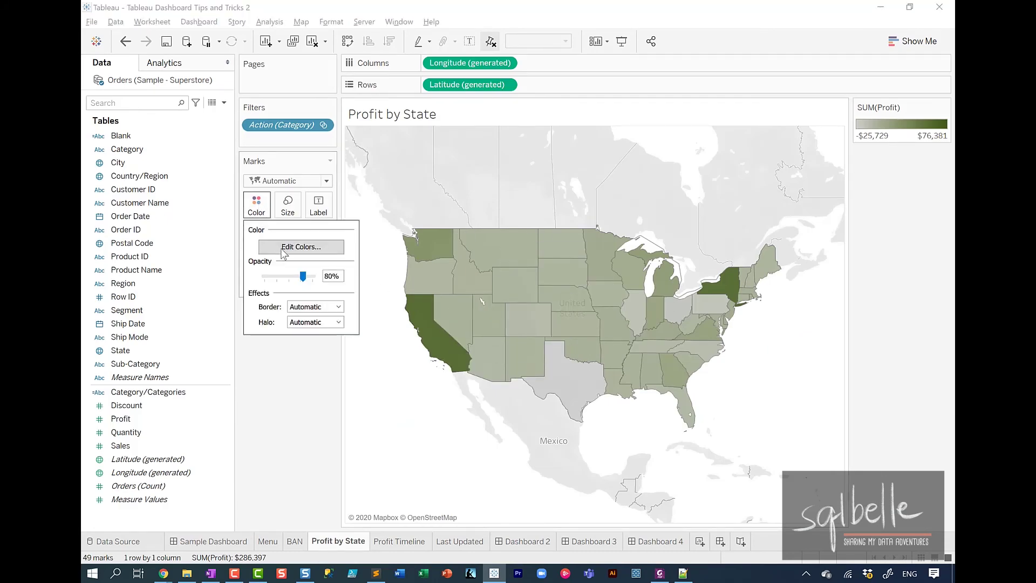
pyautogui.click(283, 253)
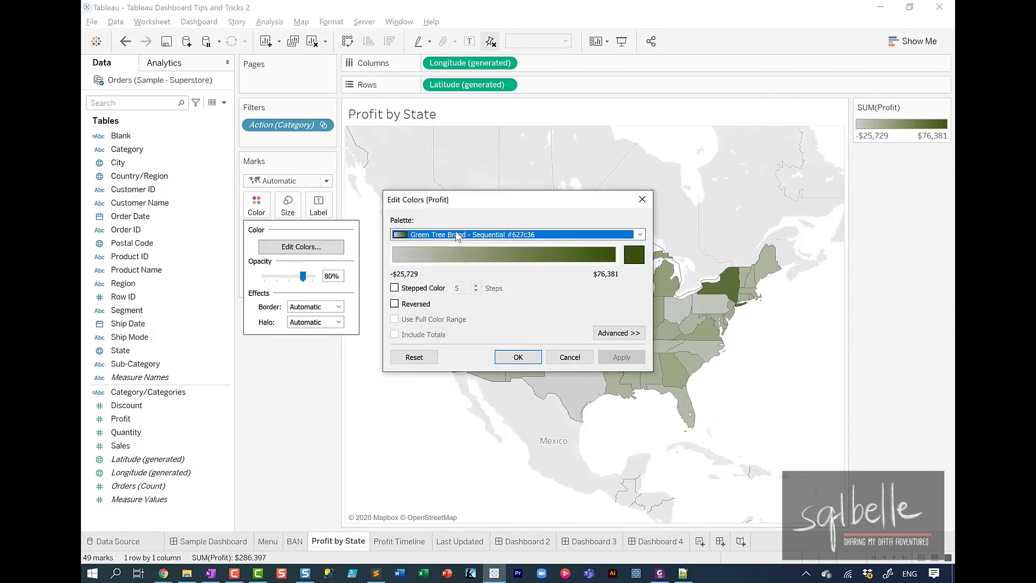
pyautogui.click(485, 234)
pyautogui.moveTo(570, 366)
pyautogui.mouseDown()
pyautogui.moveTo(542, 353)
pyautogui.moveTo(387, 533)
pyautogui.moveTo(544, 344)
pyautogui.mouseUp()
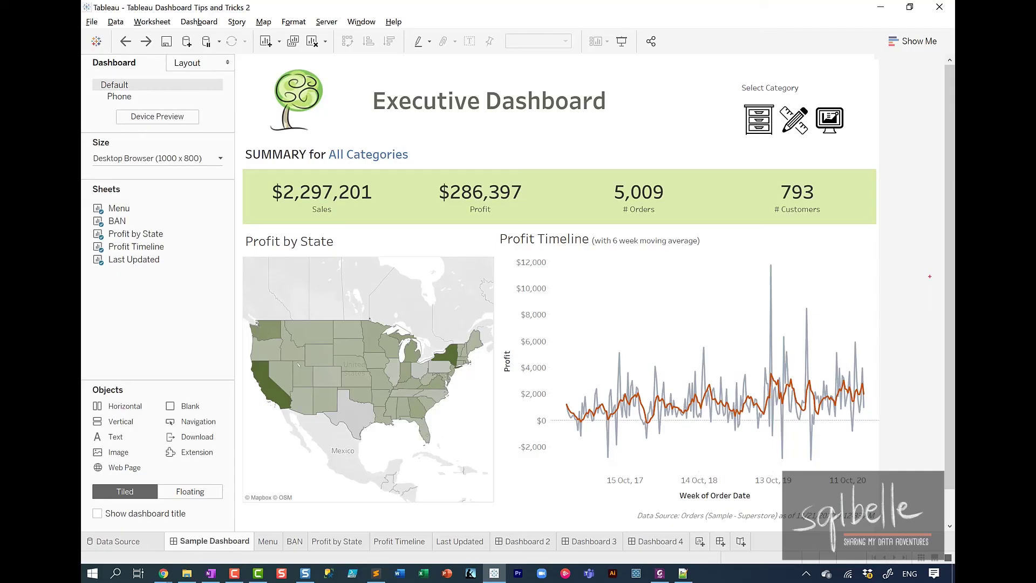
pyautogui.moveTo(799, 492)
pyautogui.mouseDown()
pyautogui.moveTo(593, 510)
pyautogui.moveTo(816, 476)
pyautogui.mouseUp()
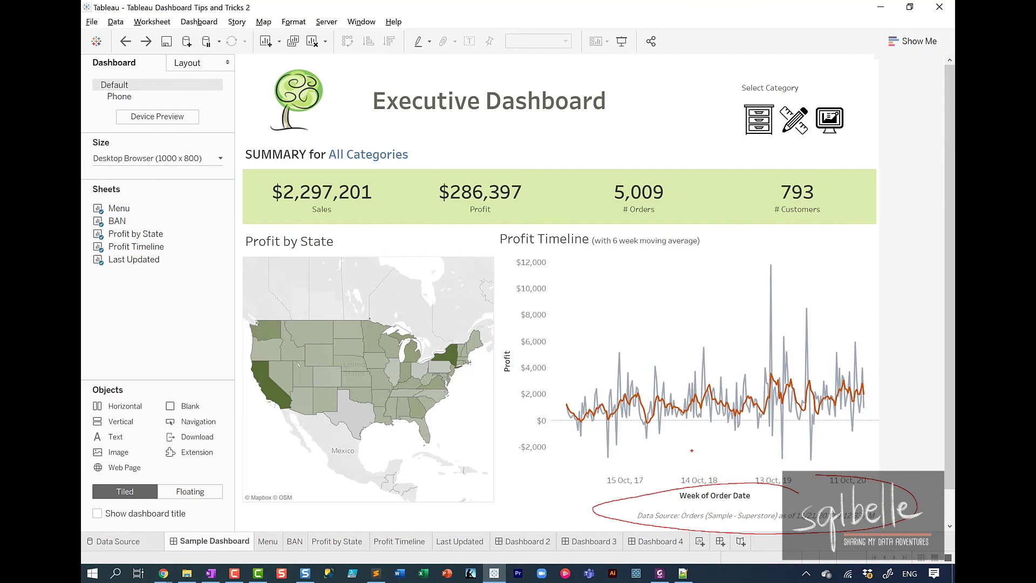
pyautogui.moveTo(835, 305); pyautogui.dragTo(713, 502)
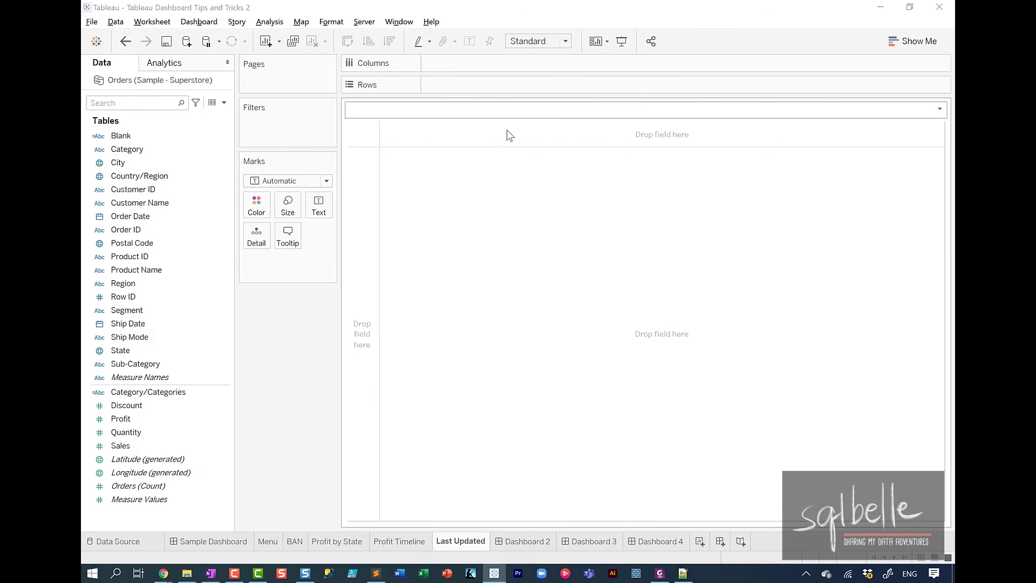
# Step: Set the Last Updated sheet's title to "Data Source: <Data Source Name> as of <Data Update Time>" using the inserted dynamic fields
pyautogui.doubleClick(507, 111)
pyautogui.write('Data Source:')
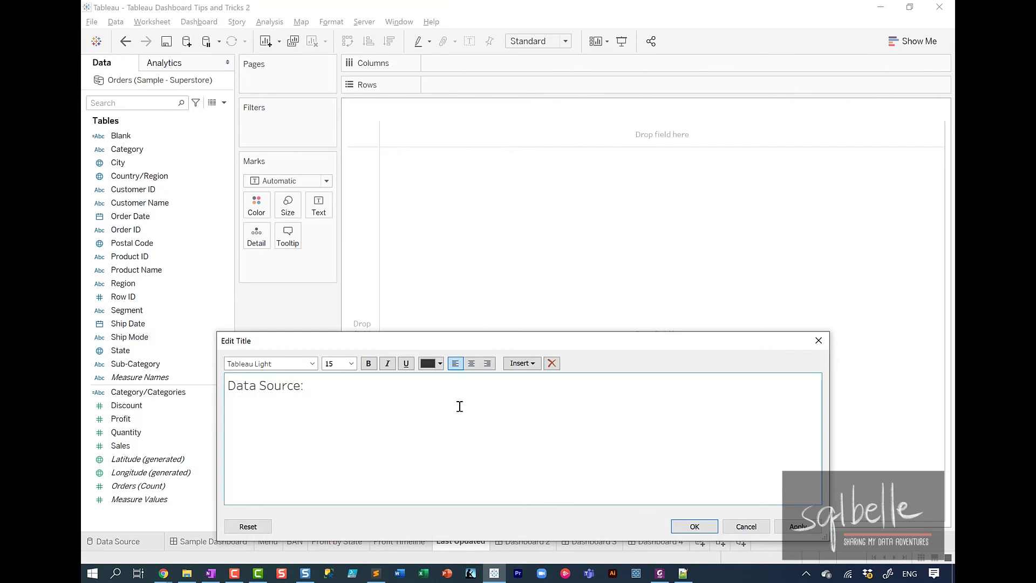
pyautogui.click(532, 369)
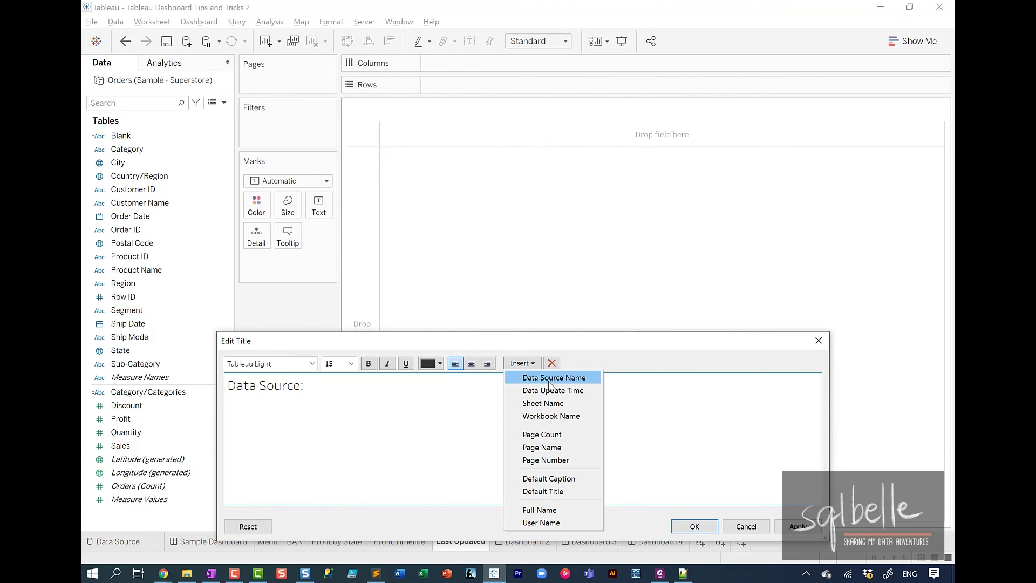
pyautogui.click(549, 379)
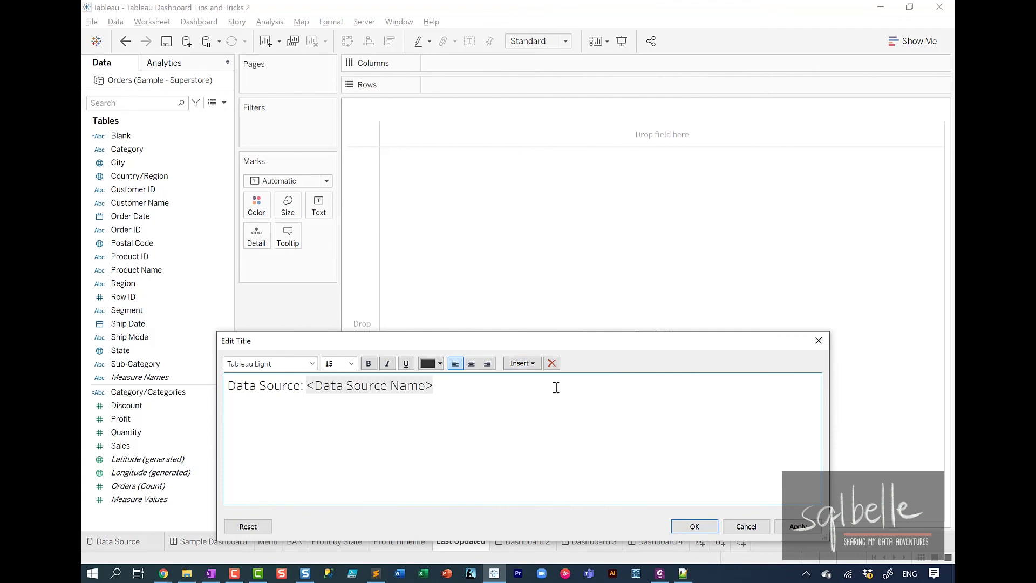
pyautogui.write('as of')
pyautogui.click(522, 363)
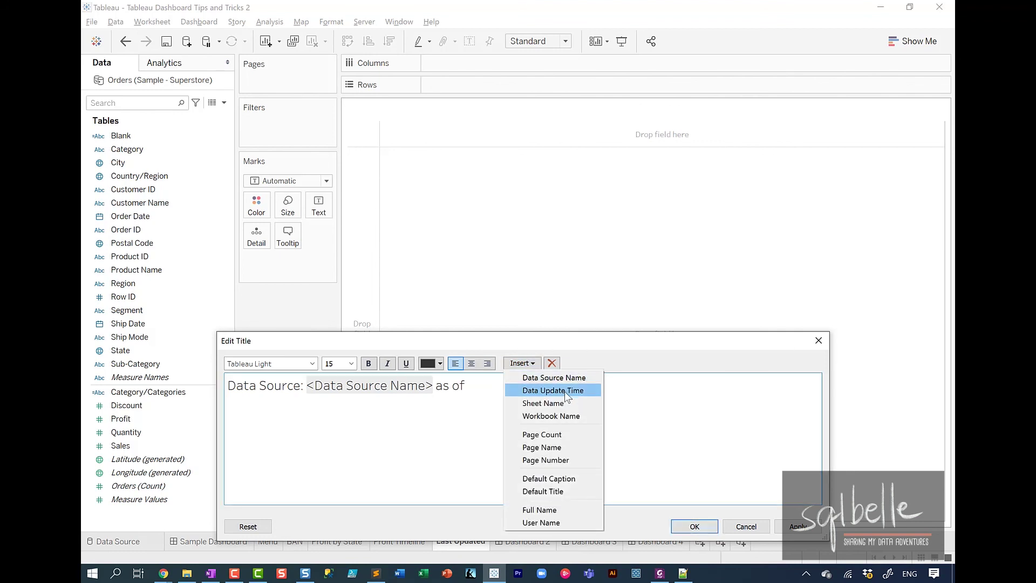
pyautogui.click(564, 391)
pyautogui.click(704, 526)
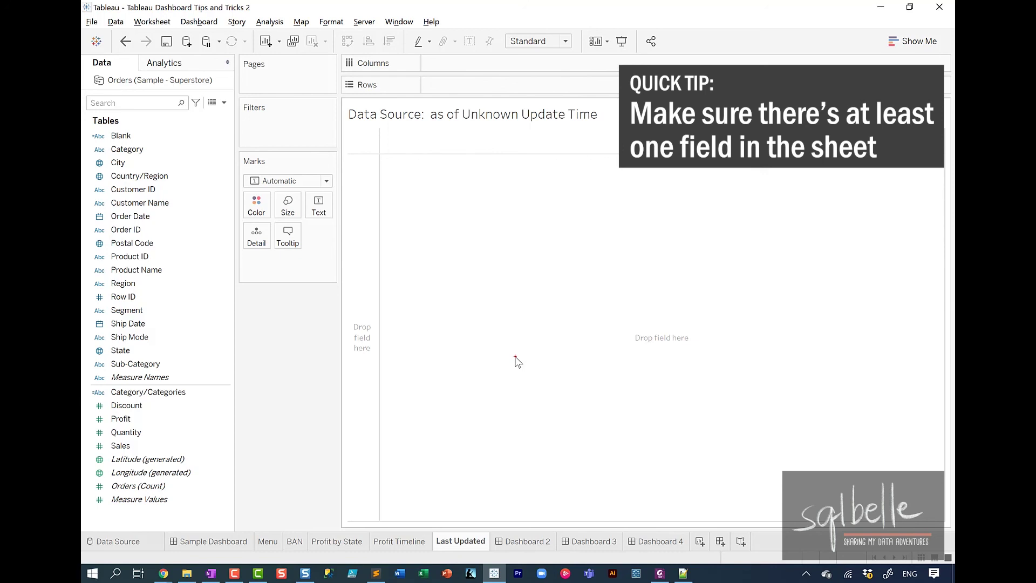
# Step: Add the Blank field as text to the Last Updated sheet
pyautogui.moveTo(445, 87)
pyautogui.mouseDown()
pyautogui.moveTo(428, 90)
pyautogui.moveTo(455, 87)
pyautogui.mouseUp()
pyautogui.moveTo(583, 105)
pyautogui.mouseDown()
pyautogui.moveTo(469, 137)
pyautogui.moveTo(619, 125)
pyautogui.mouseUp()
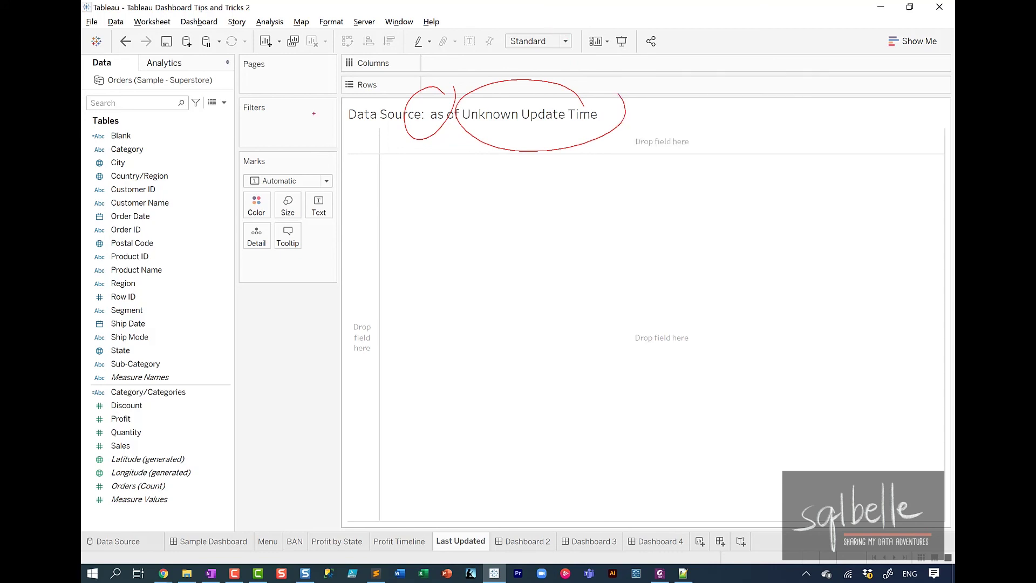
pyautogui.press('Escape')
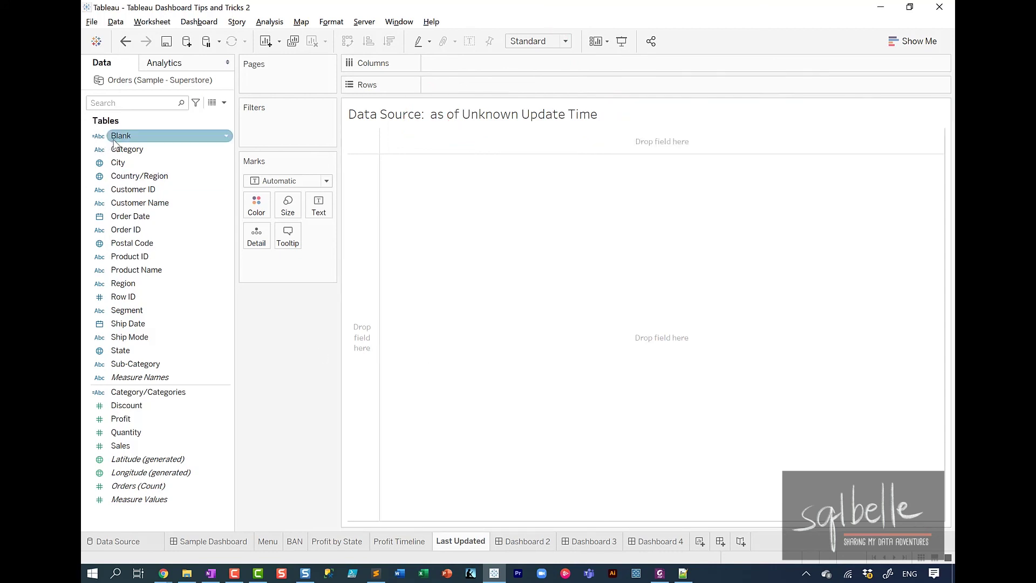
pyautogui.moveTo(123, 138); pyautogui.dragTo(318, 207)
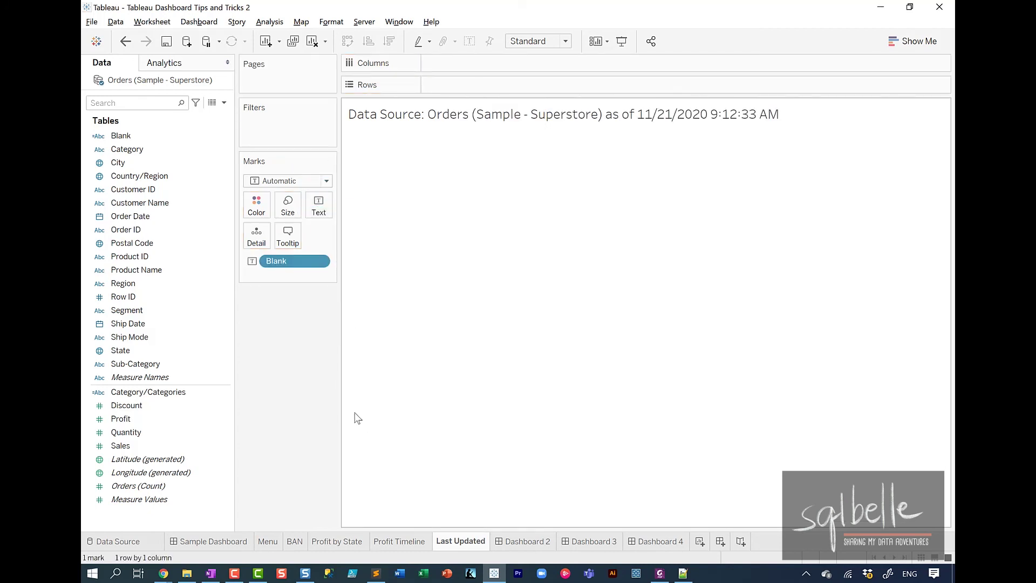